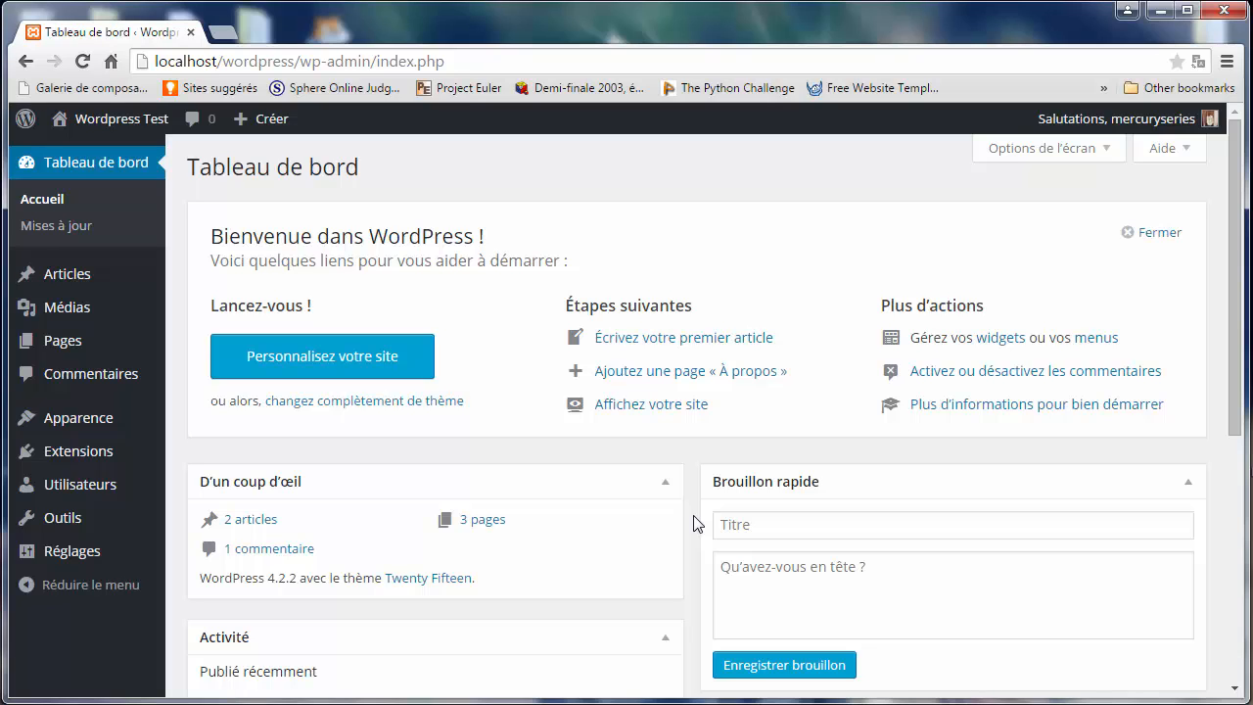
Step: Look through the article list and the page list, and return to the article list
click(113, 291)
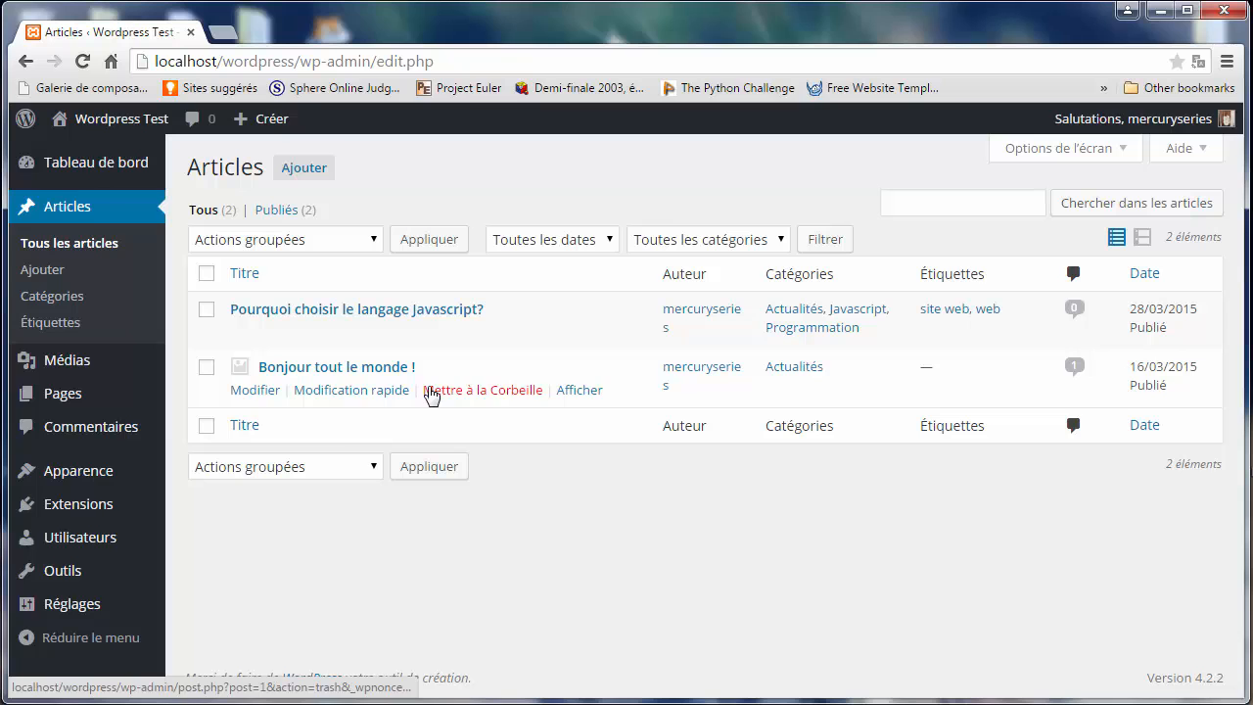
click(96, 400)
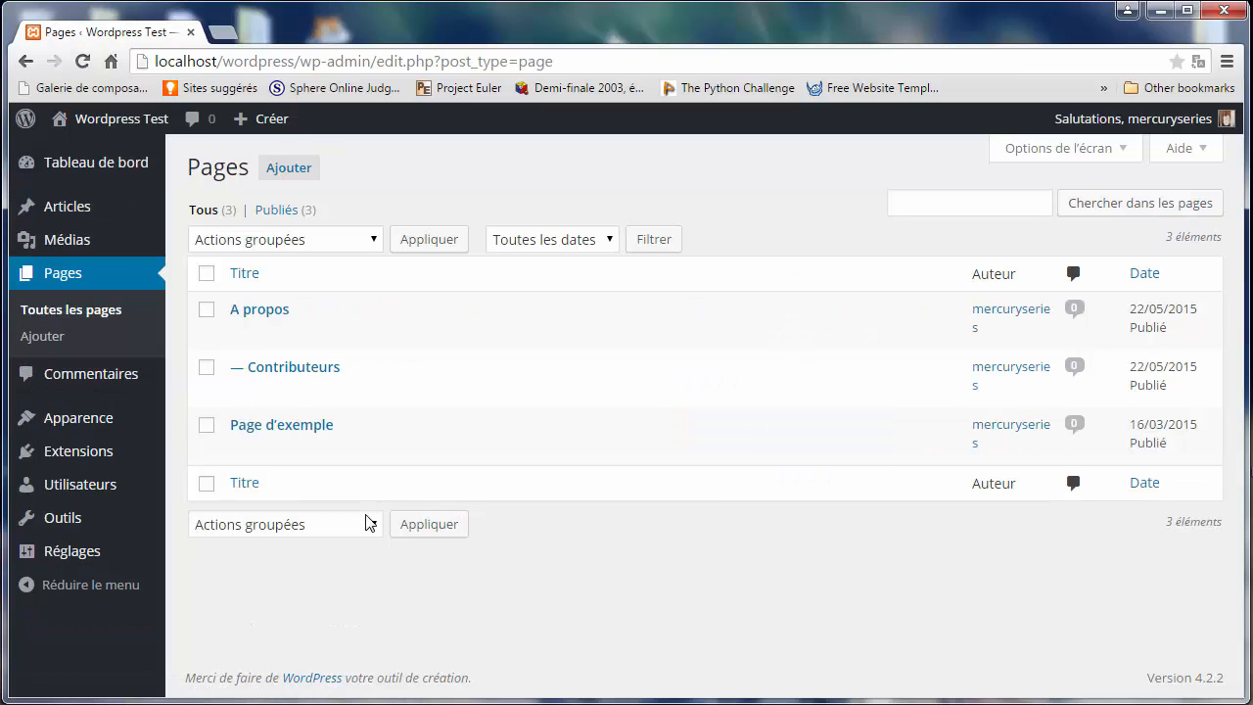
click(117, 222)
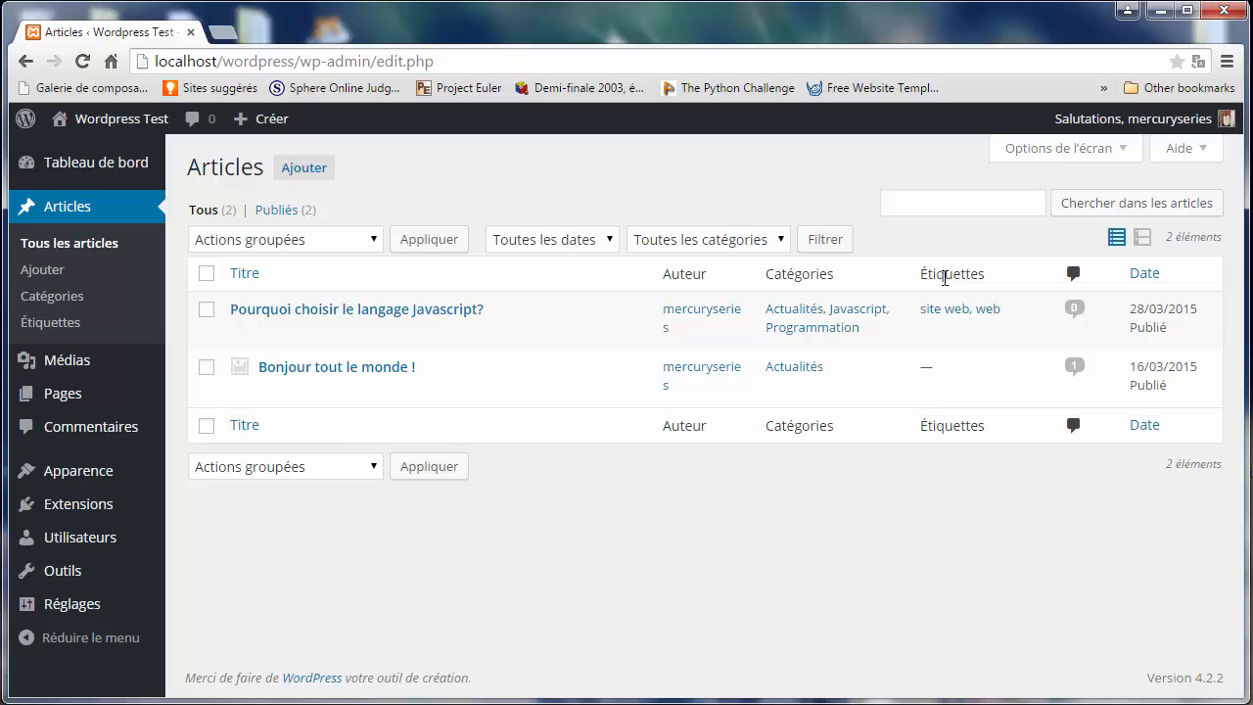
Step: Check the installed WordPress version on the dashboard and on the About page
click(93, 168)
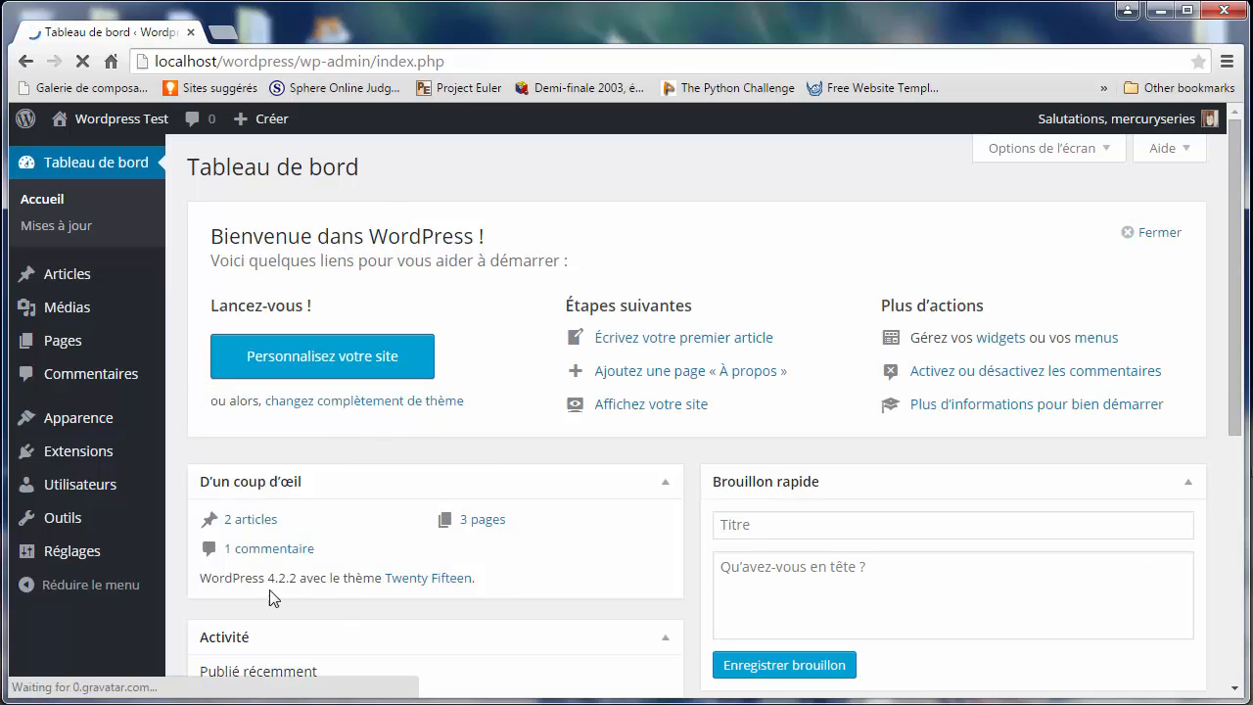
drag(298, 585, 305, 585)
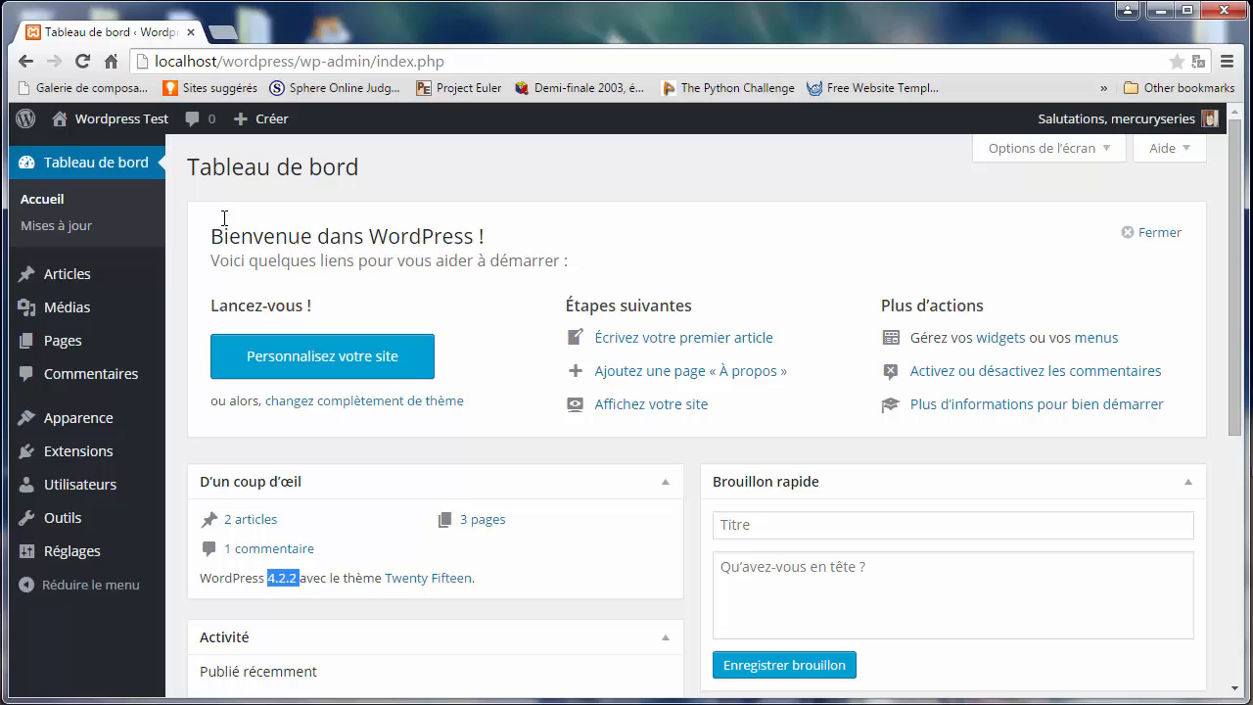
click(30, 121)
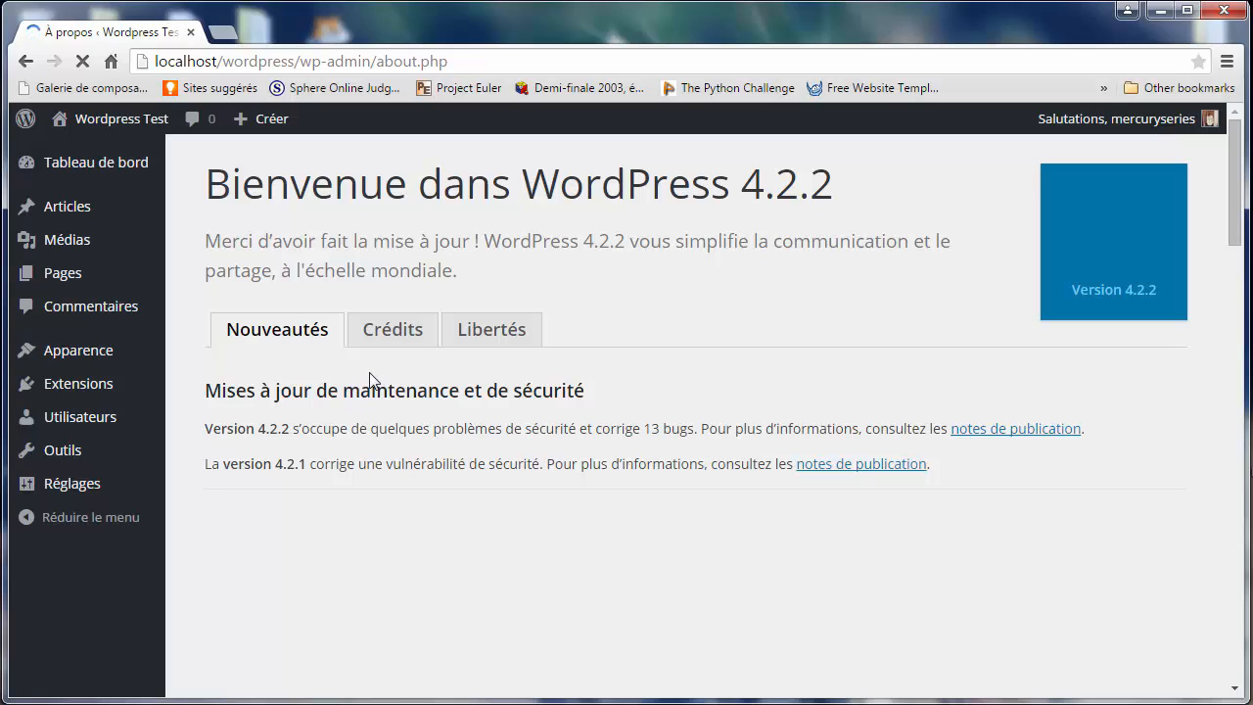
mouse_move(96, 161)
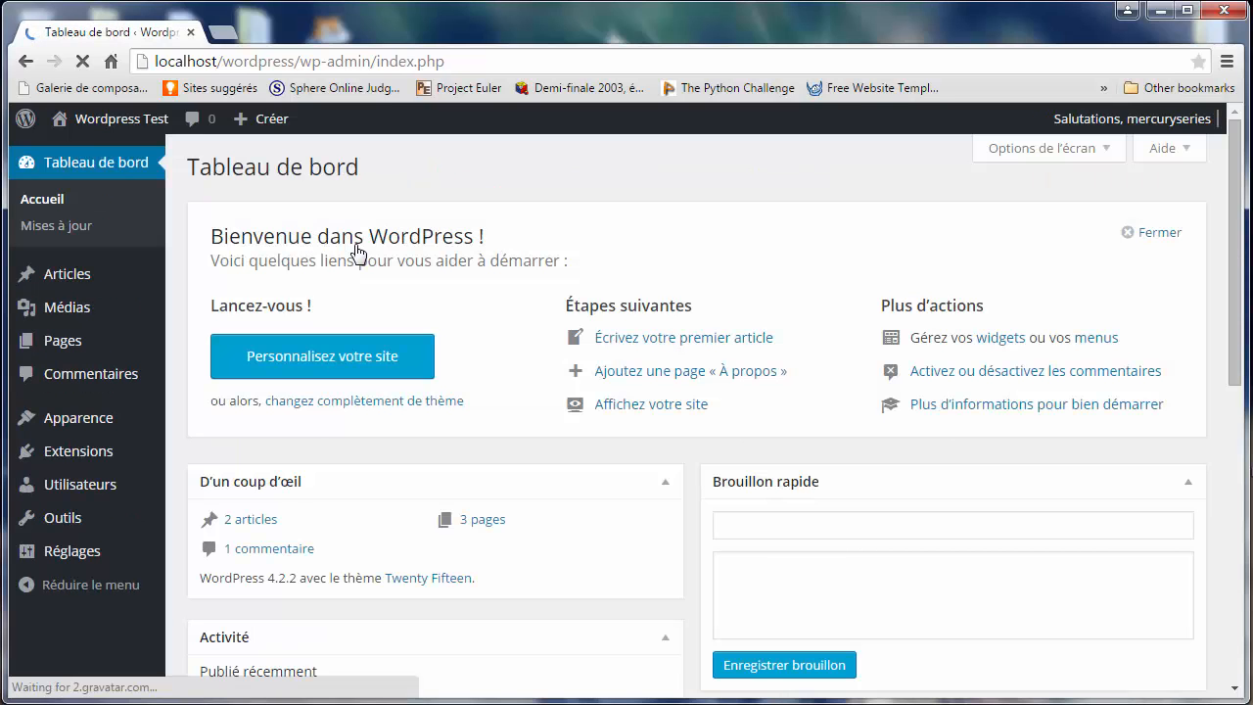
Step: Open the list of all articles
mouse_move(157, 282)
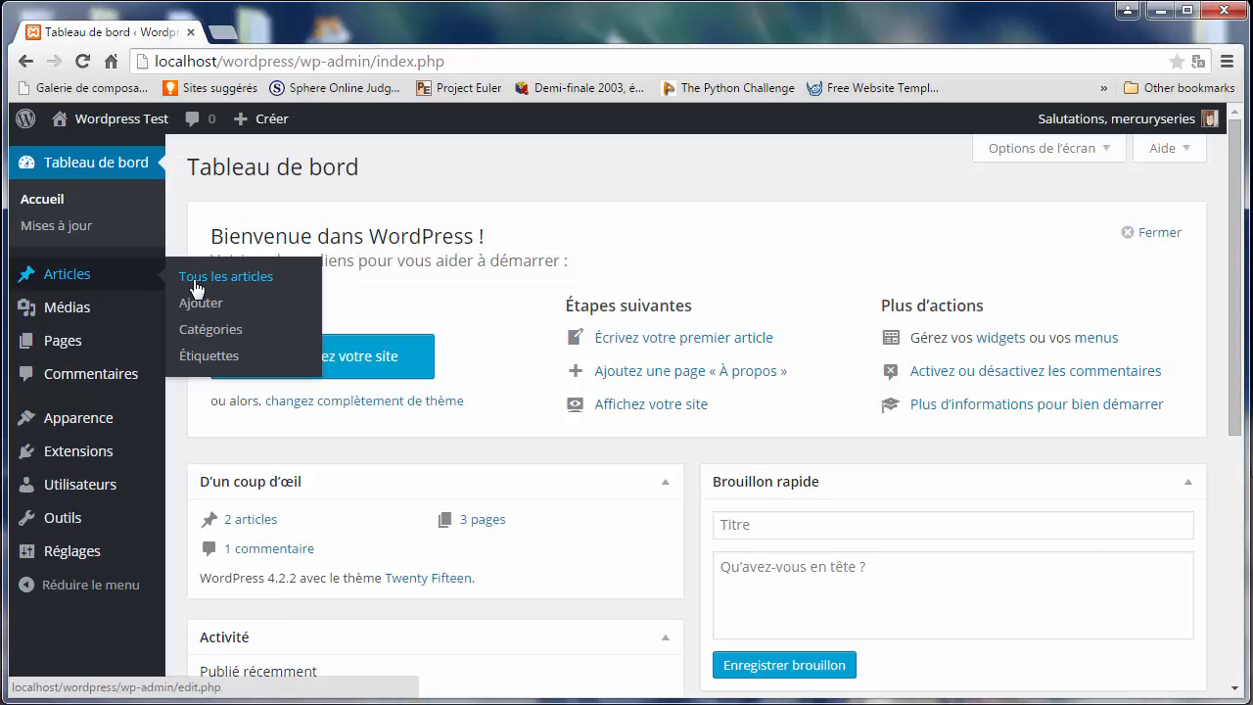
click(195, 287)
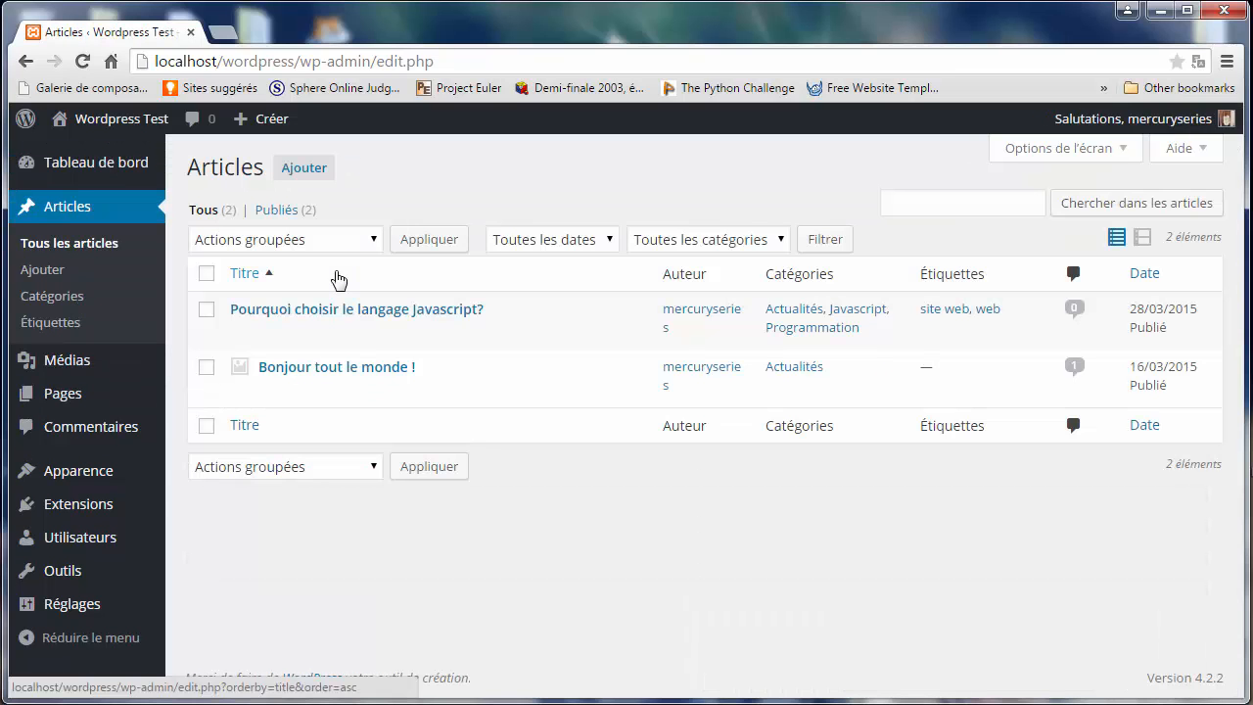
Step: Hide the Étiquettes and Commentaires columns of the article list, and show both columns again
click(1054, 157)
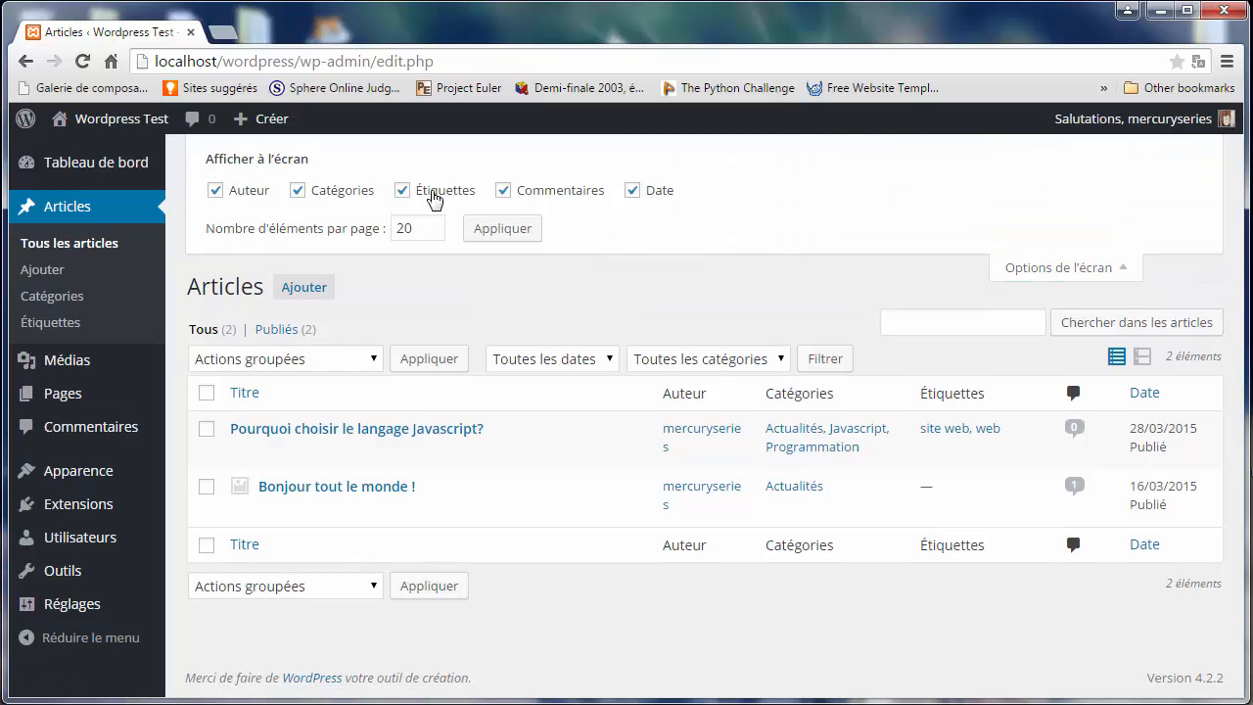
click(434, 199)
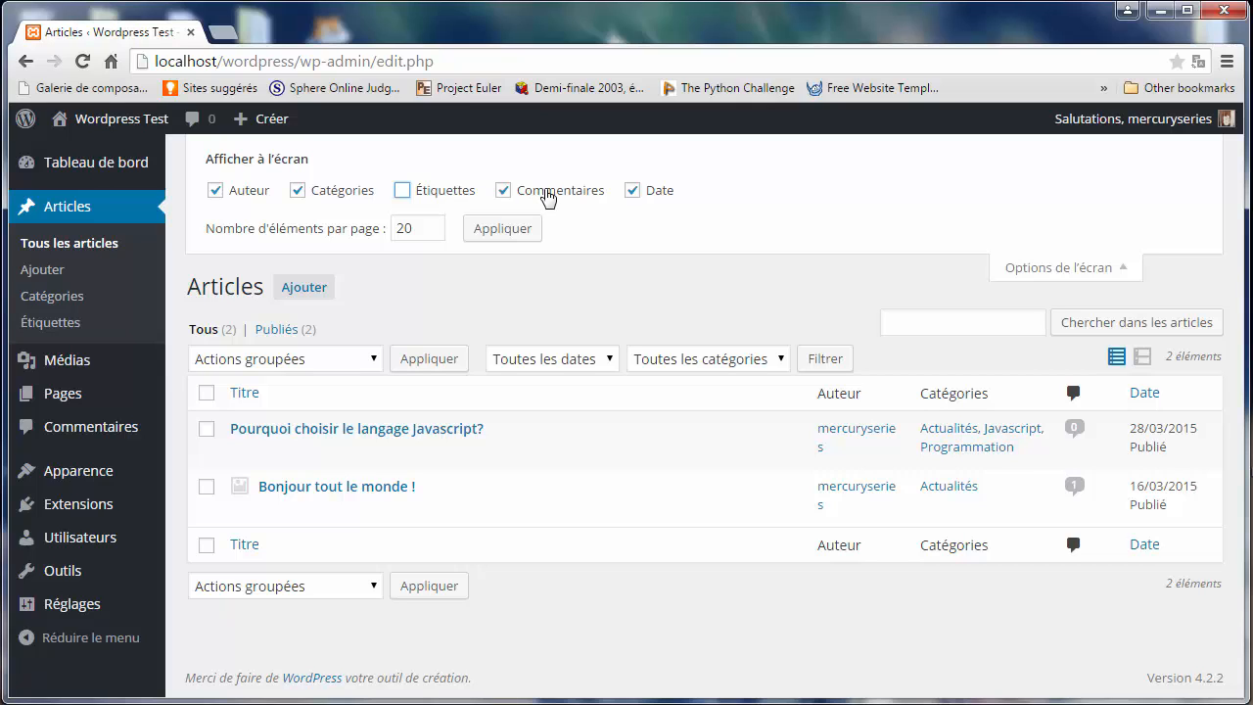
click(547, 198)
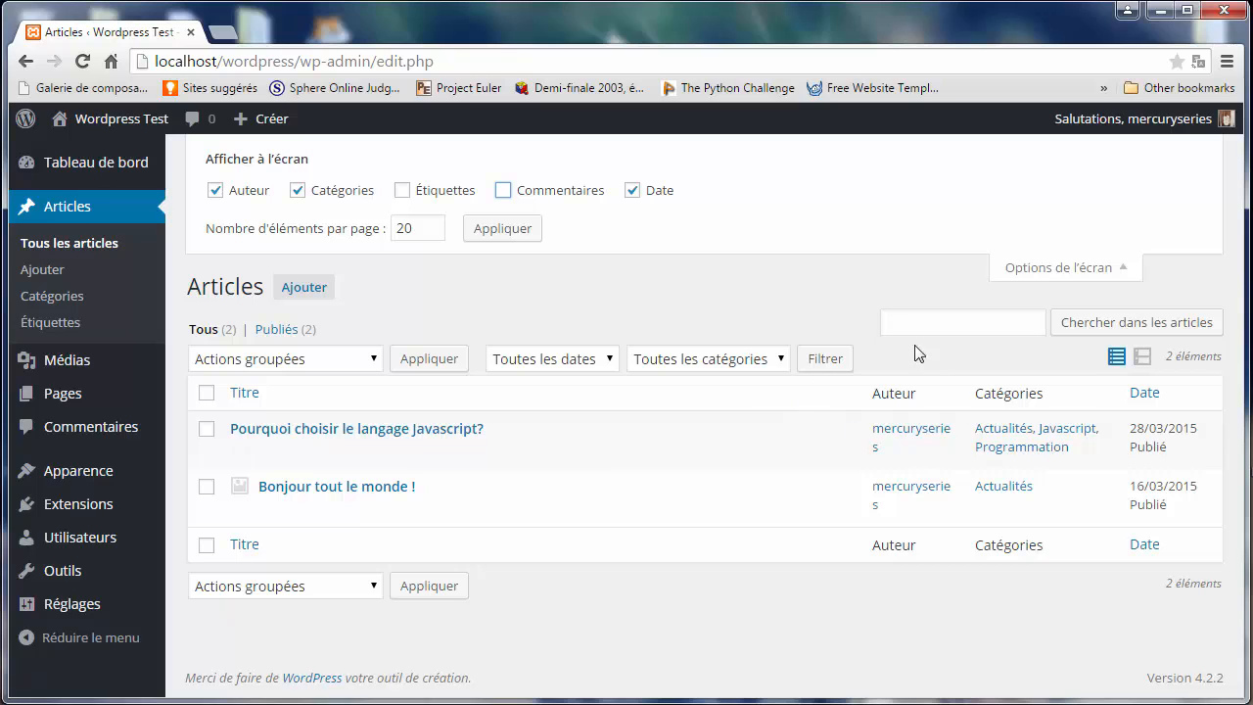
click(504, 193)
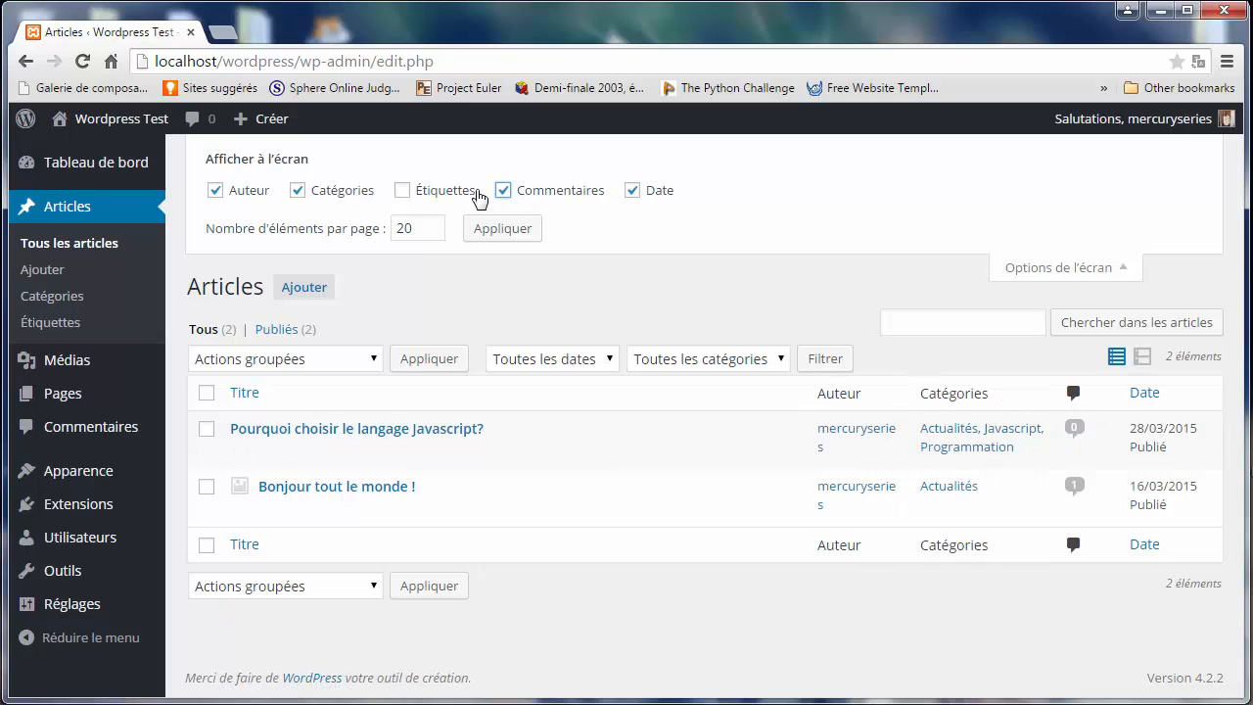
click(402, 192)
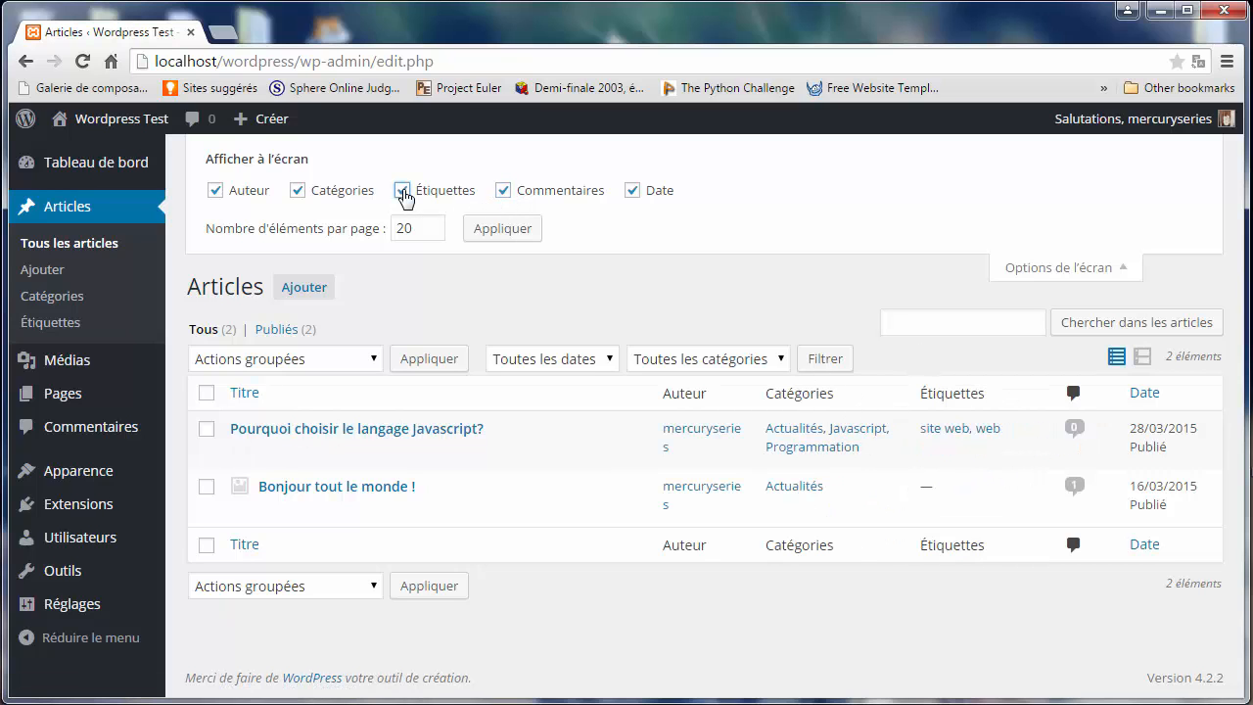
click(1038, 266)
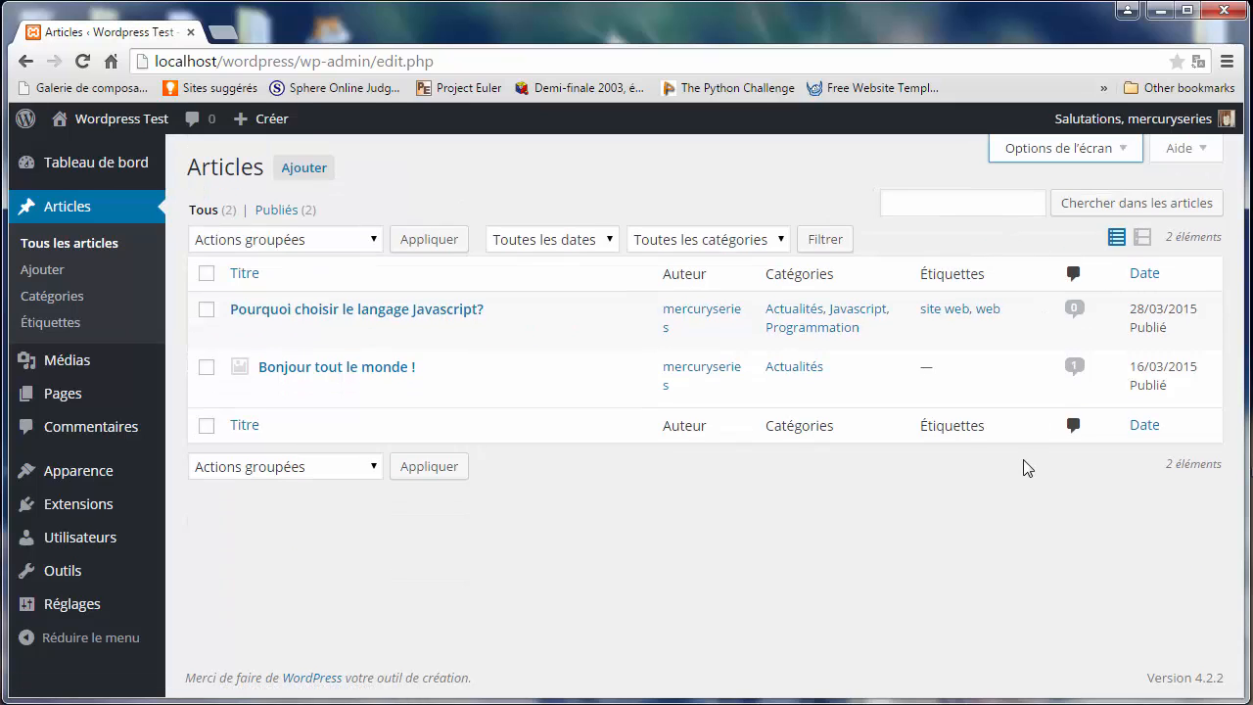
Step: View the articles with their excerpts, read the Javascript article's excerpt, and switch back to the plain list view
click(1143, 238)
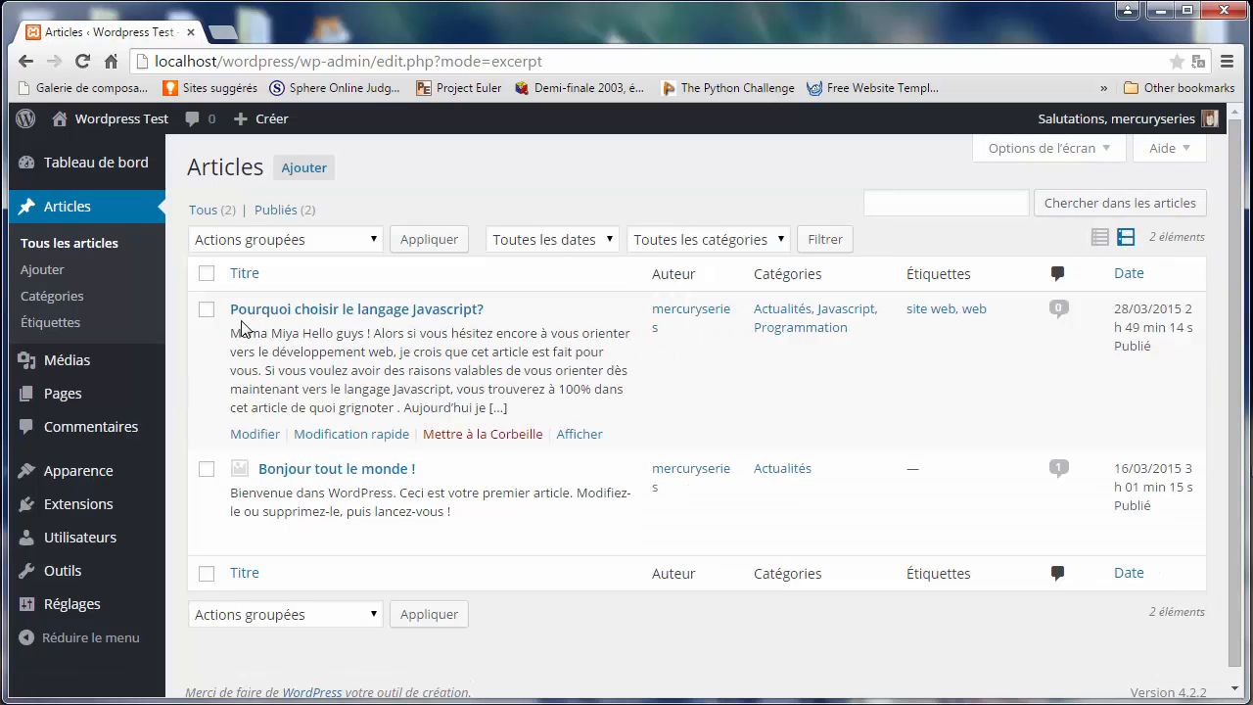
drag(231, 333, 520, 403)
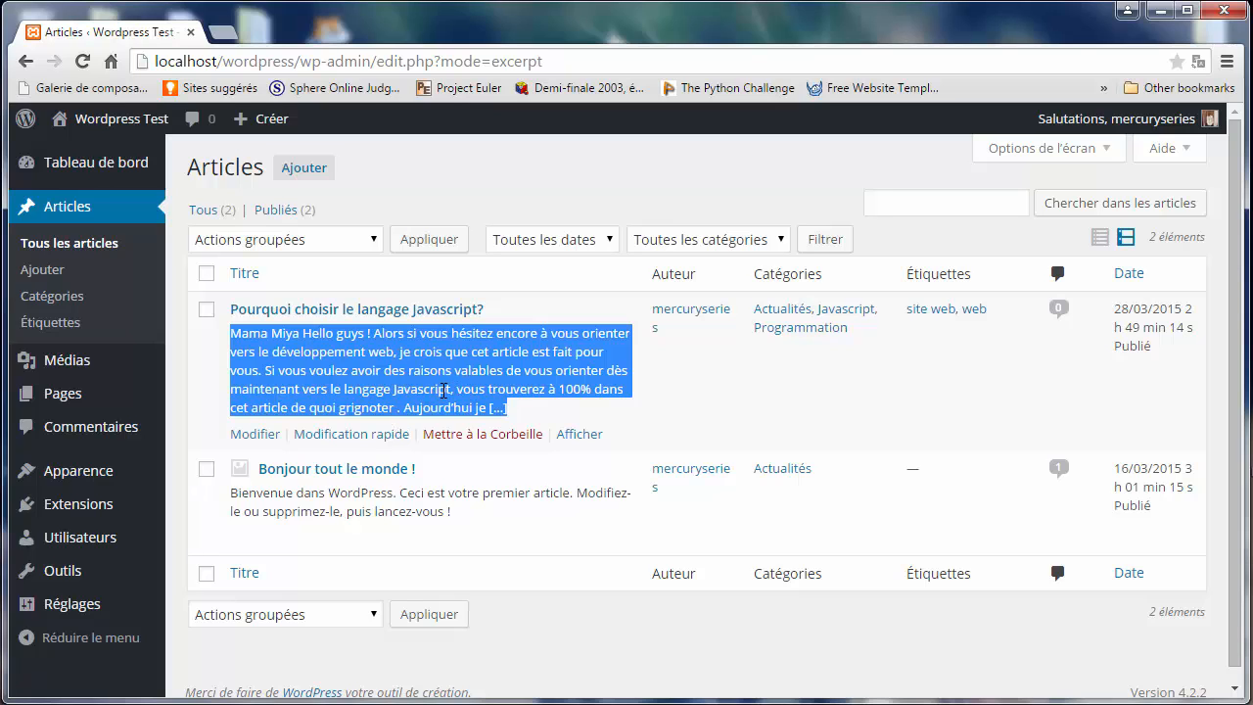
click(1103, 240)
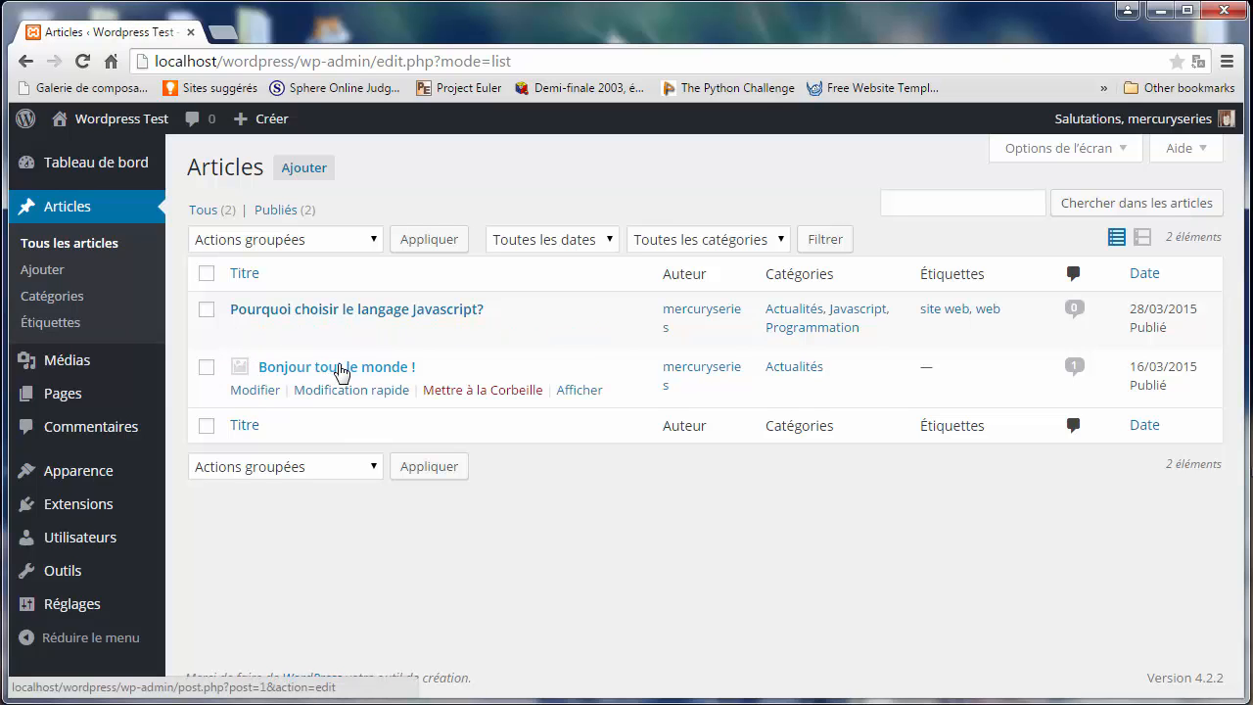
Step: Change the format of the article "Bonjour tout le monde !" to Vidéo and update the article
click(243, 393)
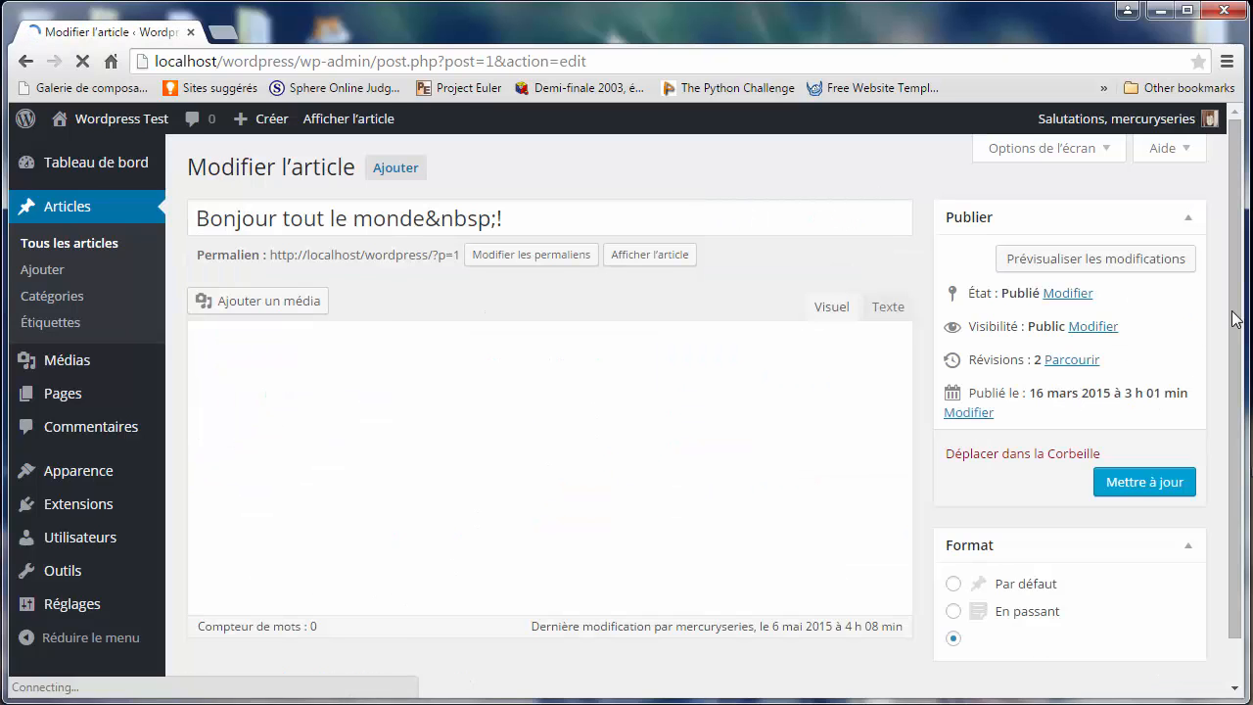
scroll(1235, 294, down, 3)
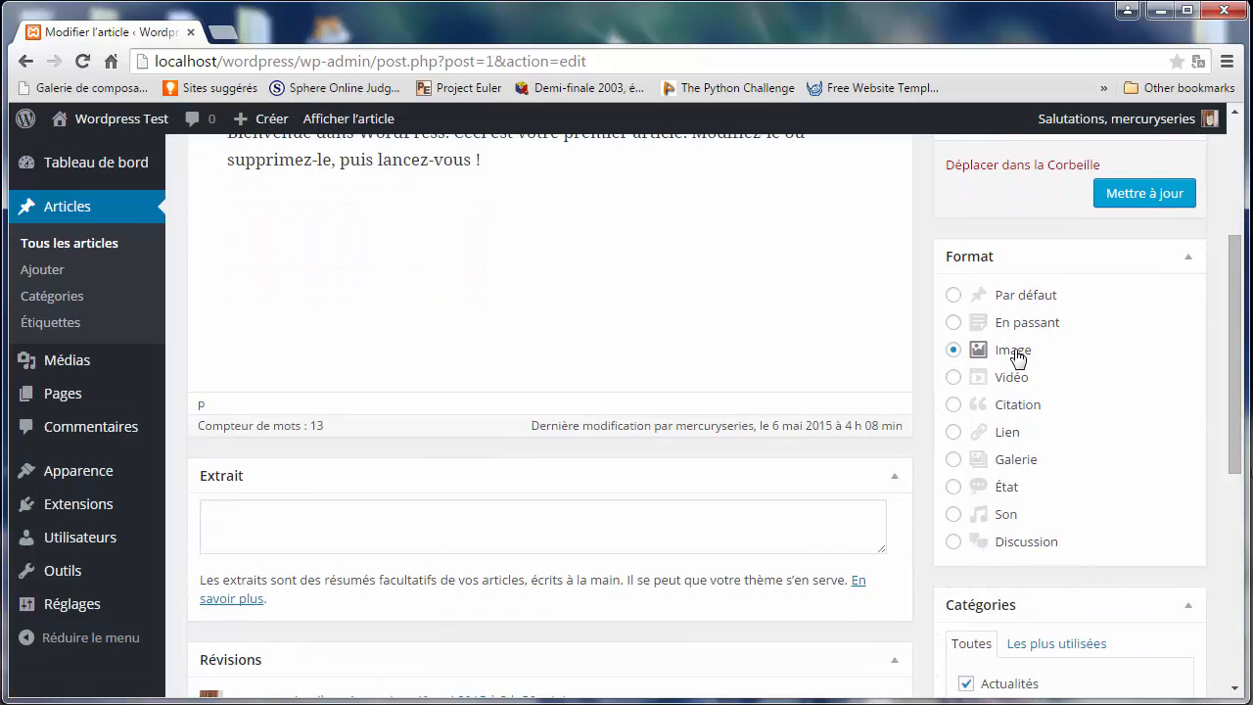
click(954, 377)
click(1141, 201)
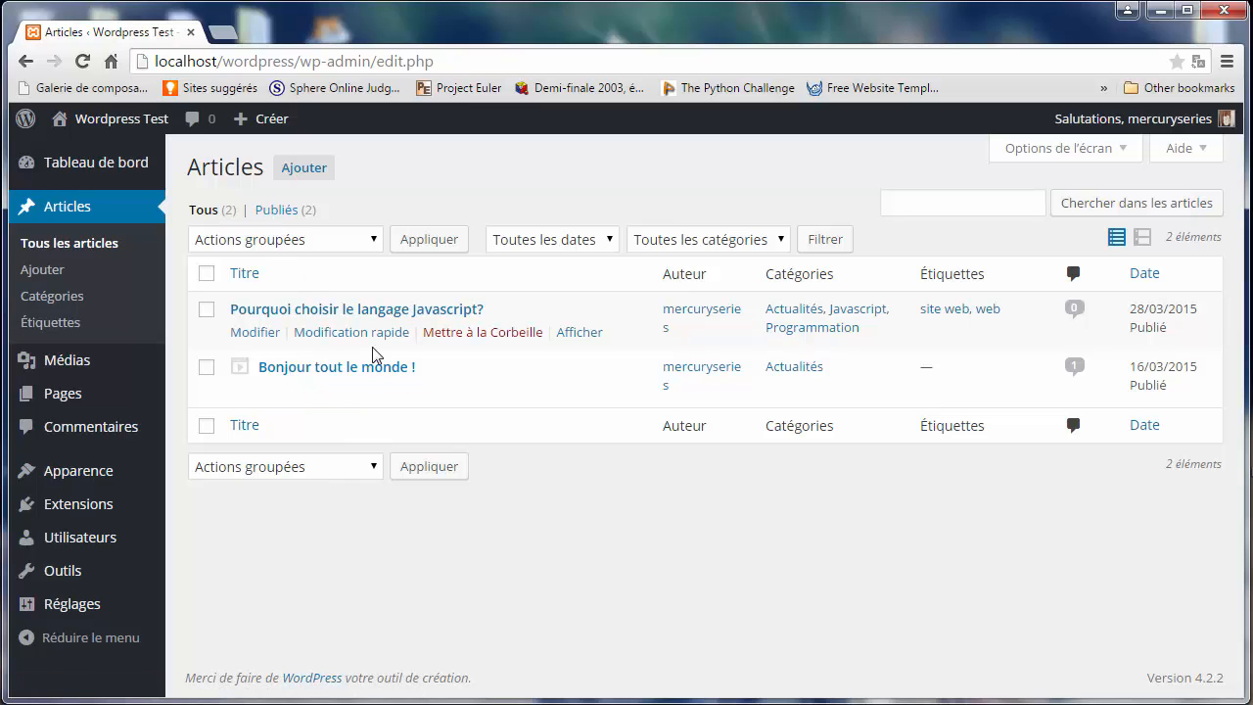
Step: Move the article "Pourquoi choisir le langage Javascript?" to the trash and restore it from there
click(450, 338)
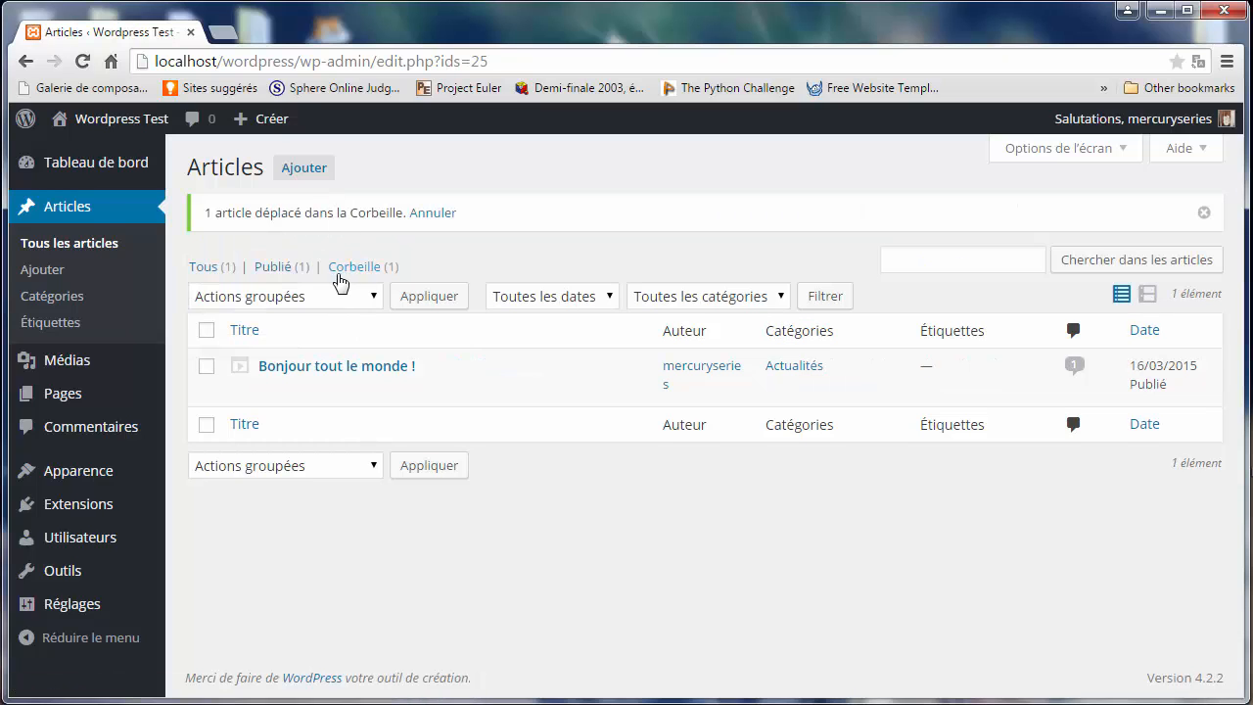
click(363, 270)
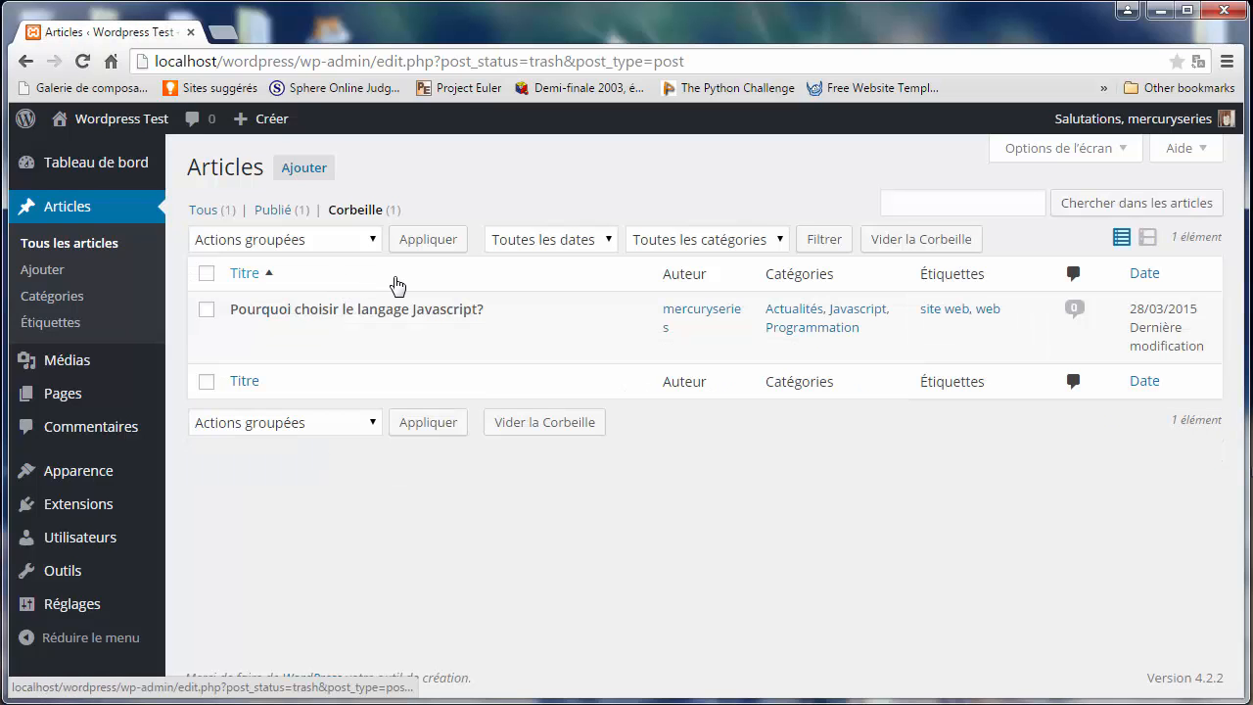
click(207, 312)
click(247, 333)
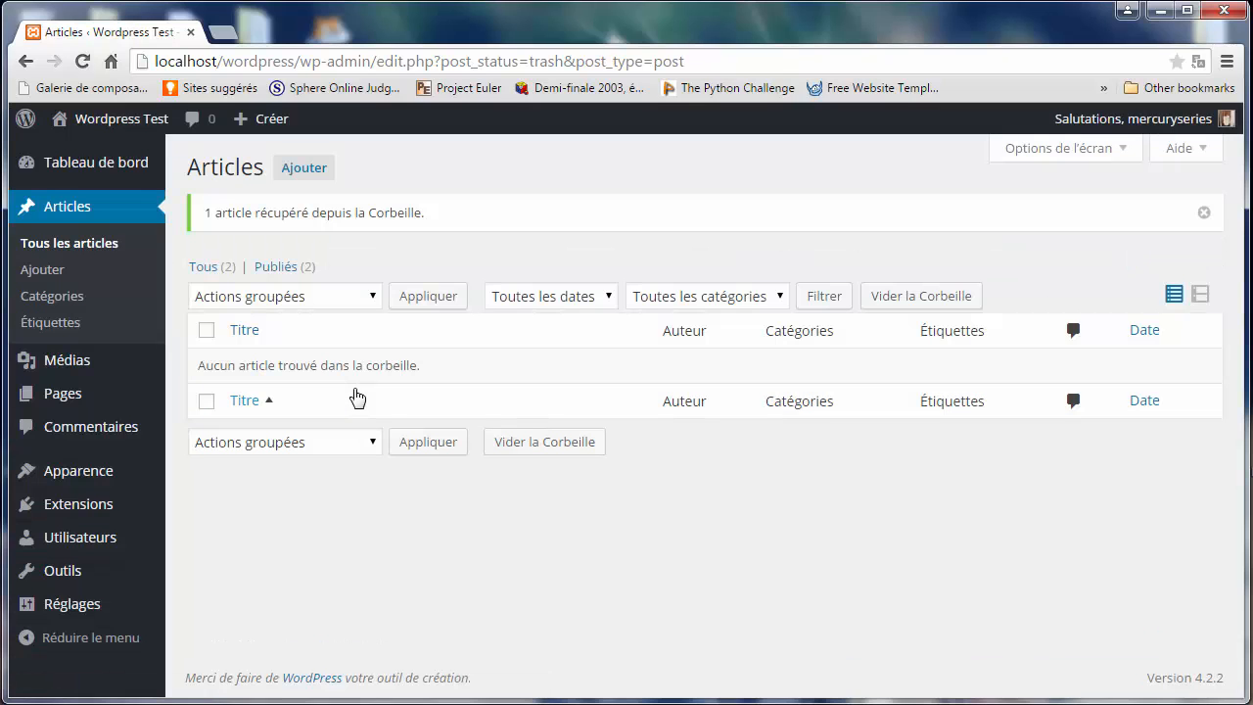
Step: Select both published articles and move them to the trash with the bulk action Déplacer dans la Corbeille
click(275, 268)
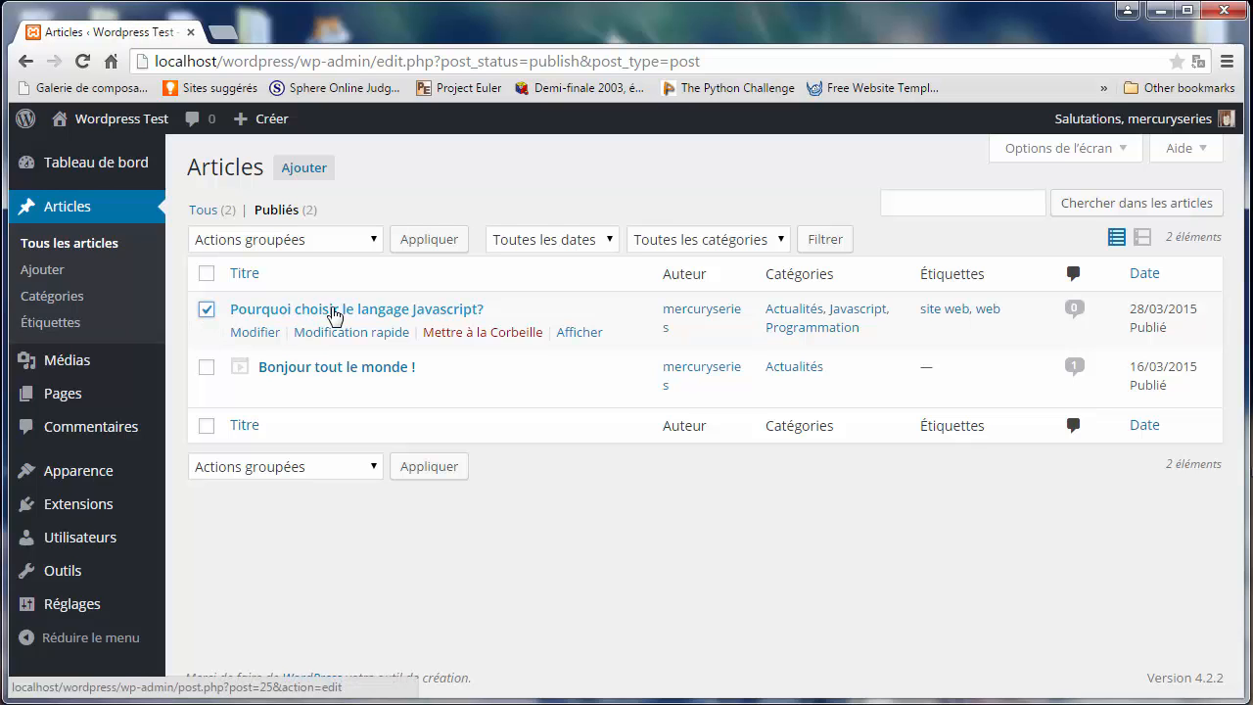
click(206, 368)
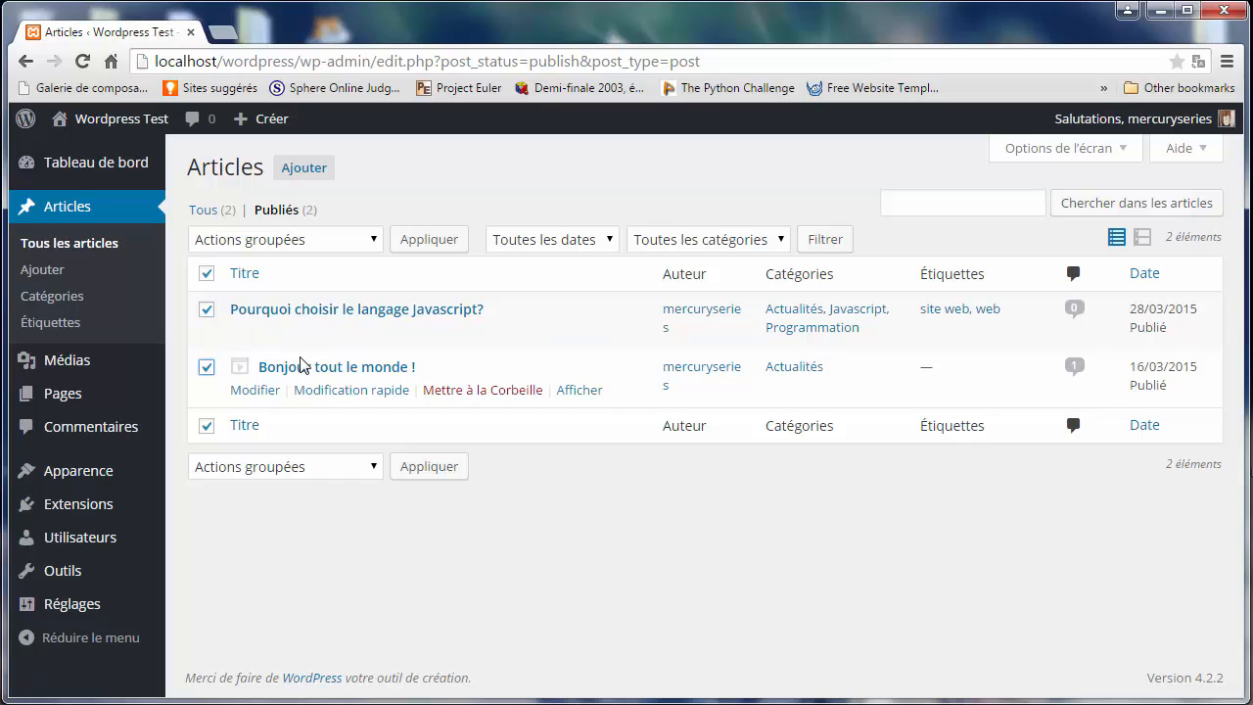
click(345, 240)
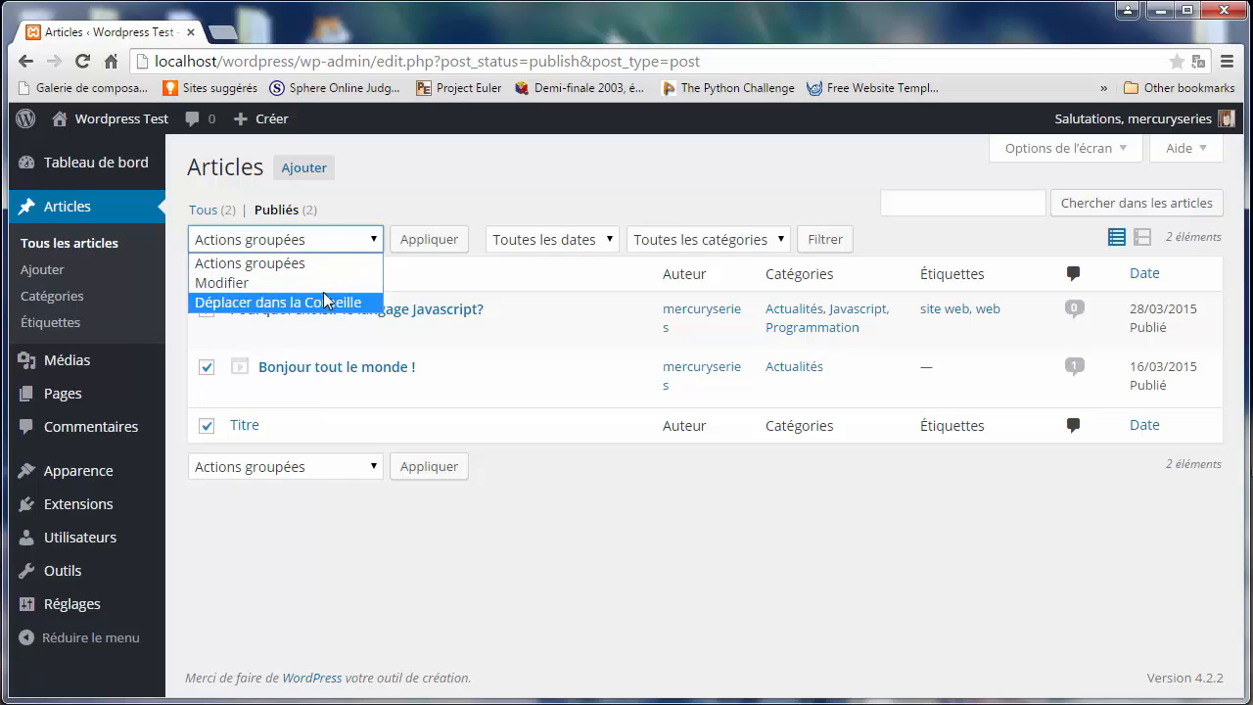
click(381, 196)
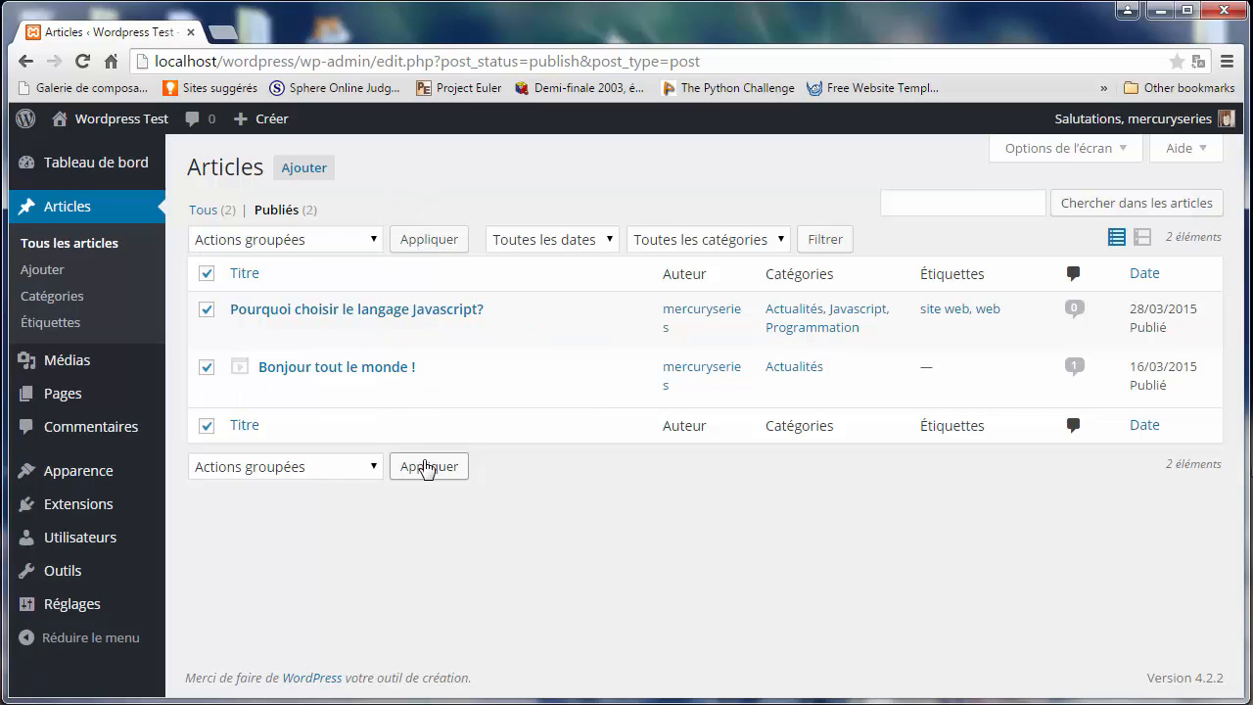
click(327, 242)
click(314, 308)
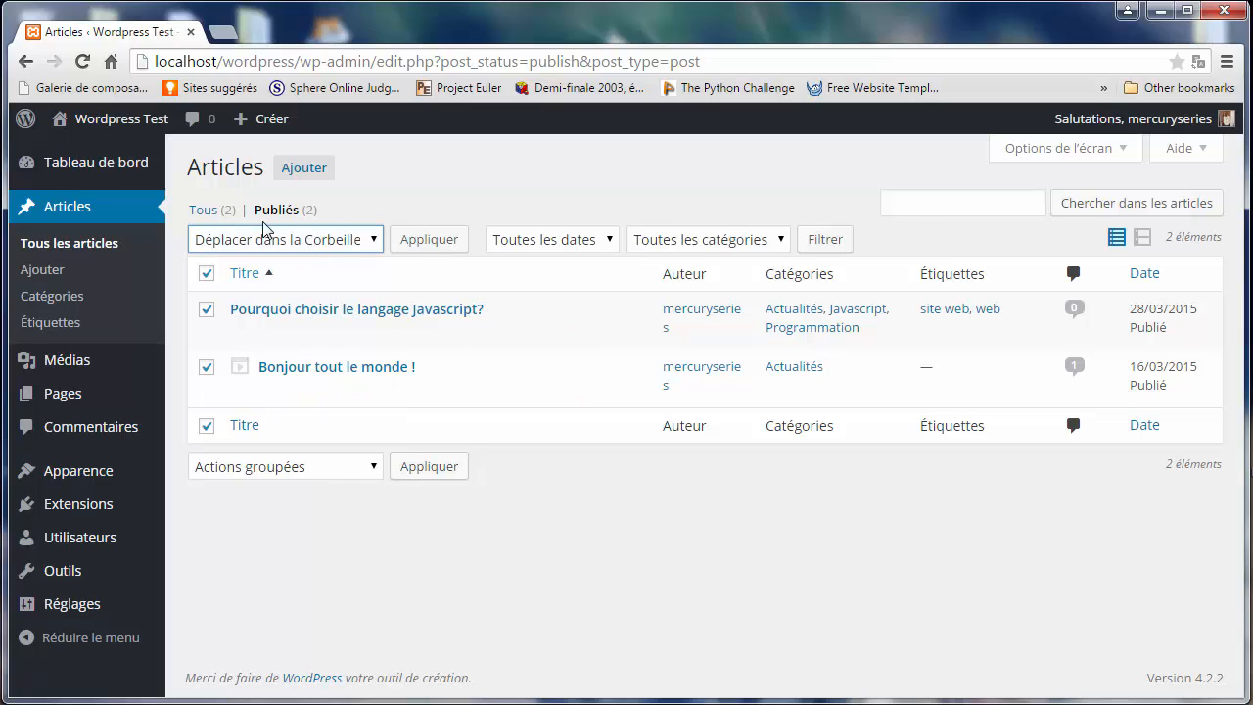
click(420, 472)
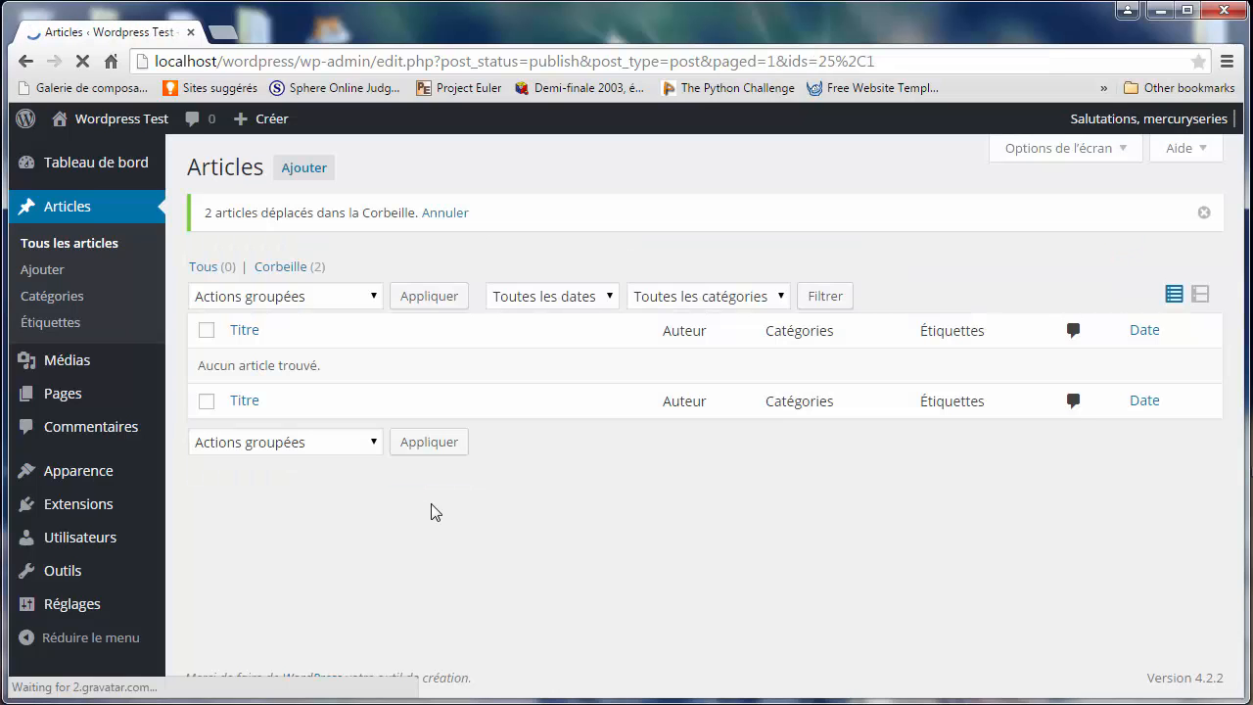
Step: Restore both articles from the trash with the bulk action Rétablir
click(284, 268)
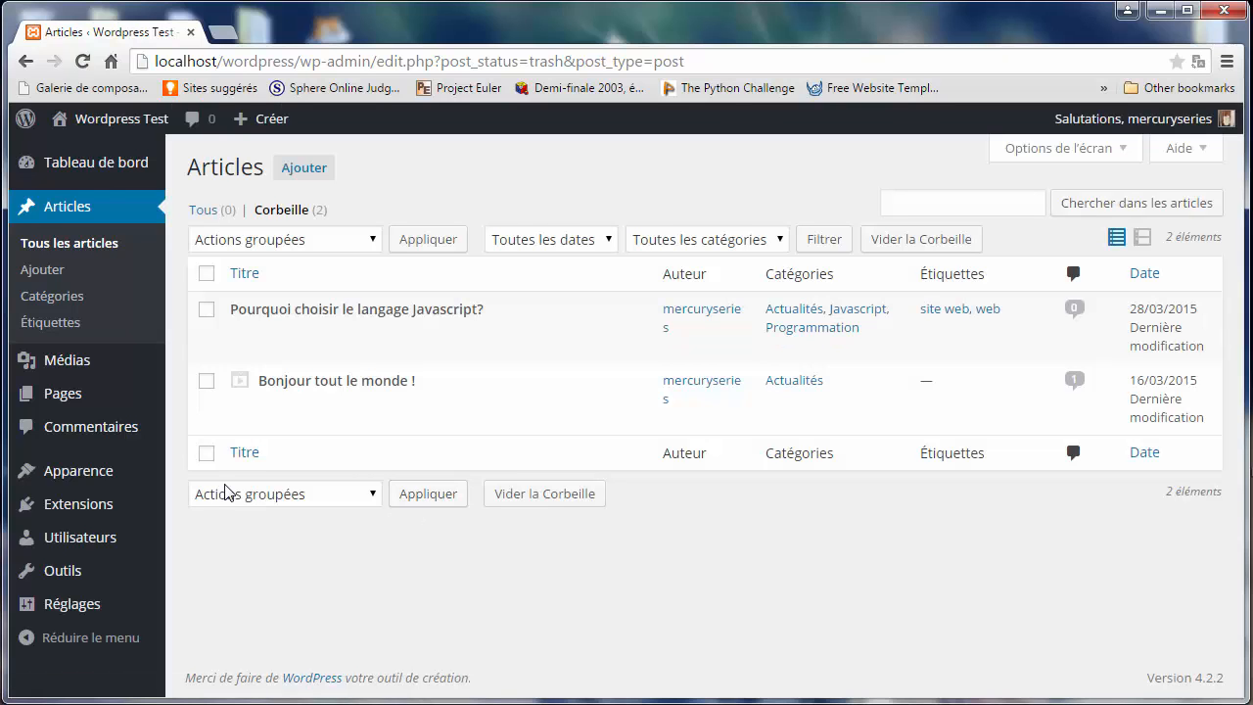
mouse_move(245, 421)
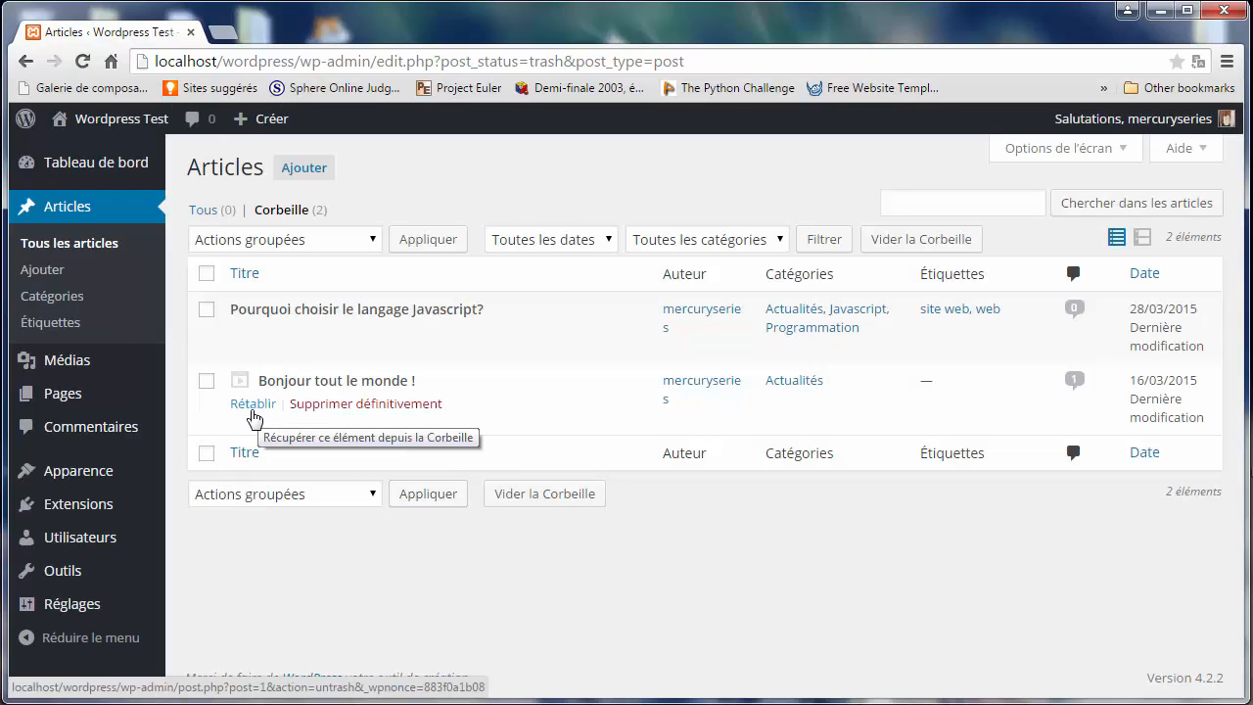
mouse_move(258, 332)
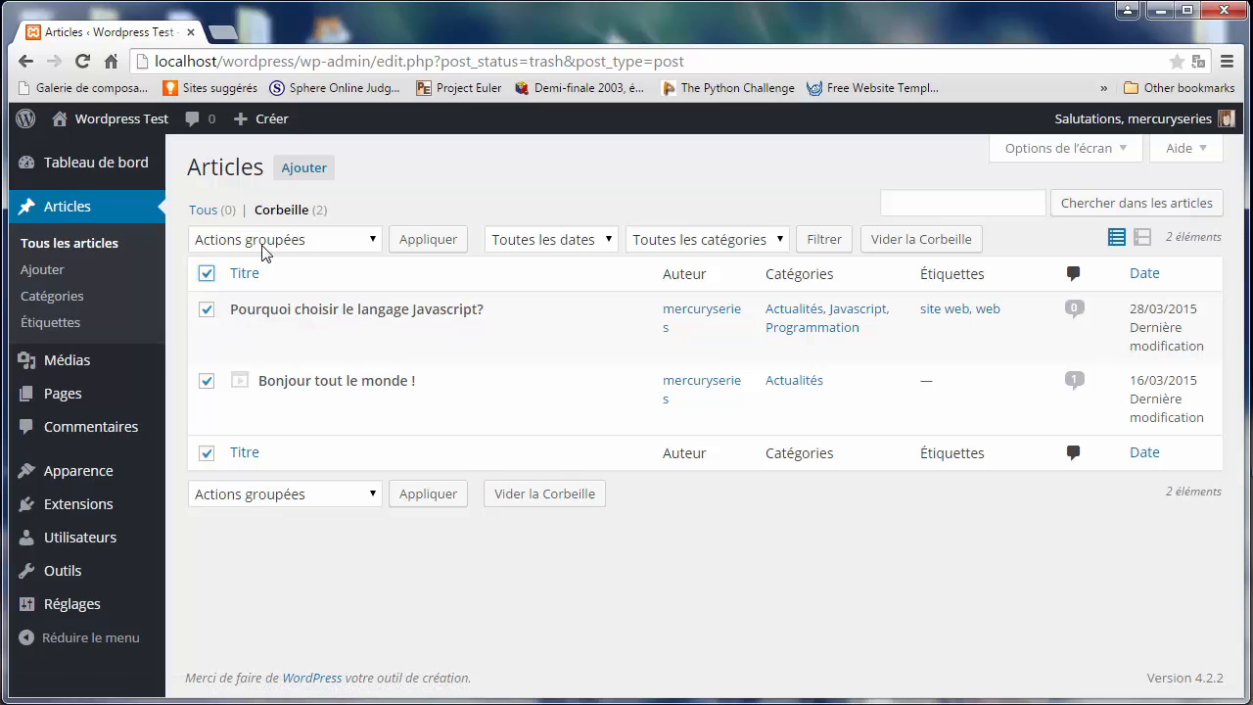
click(225, 240)
click(265, 283)
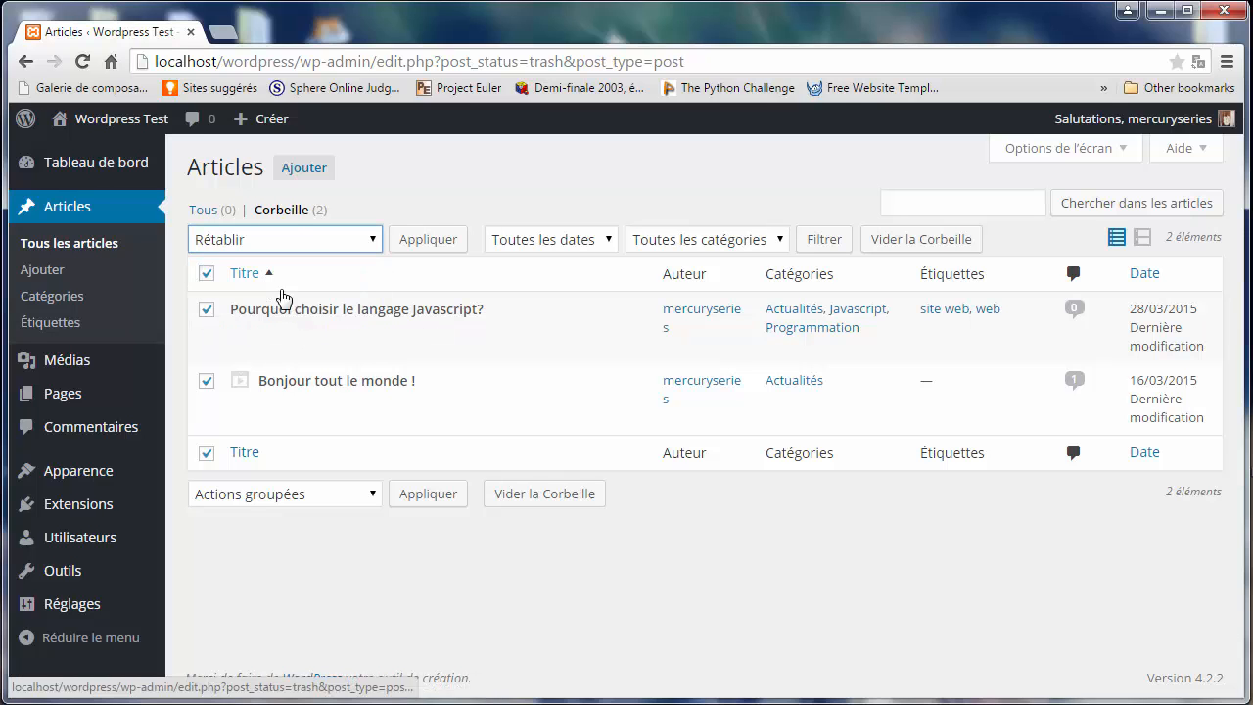
click(426, 245)
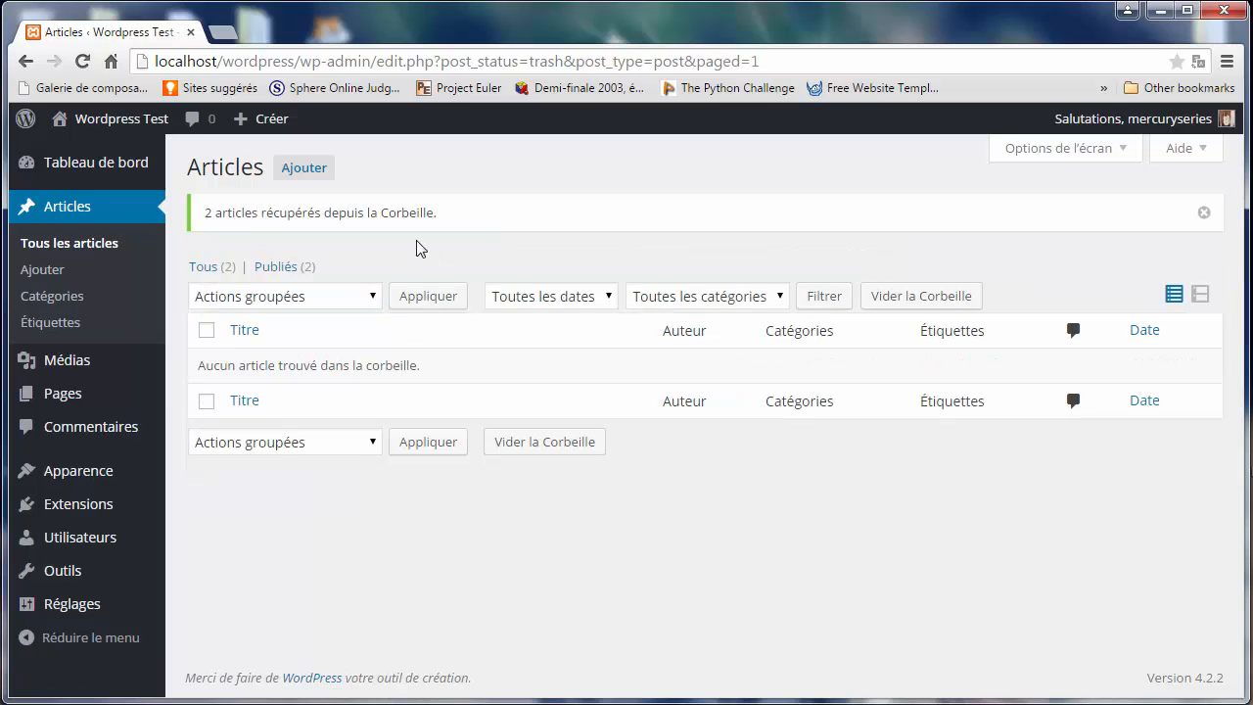
Step: Show the published articles and filter them by the date mars 2015
click(278, 277)
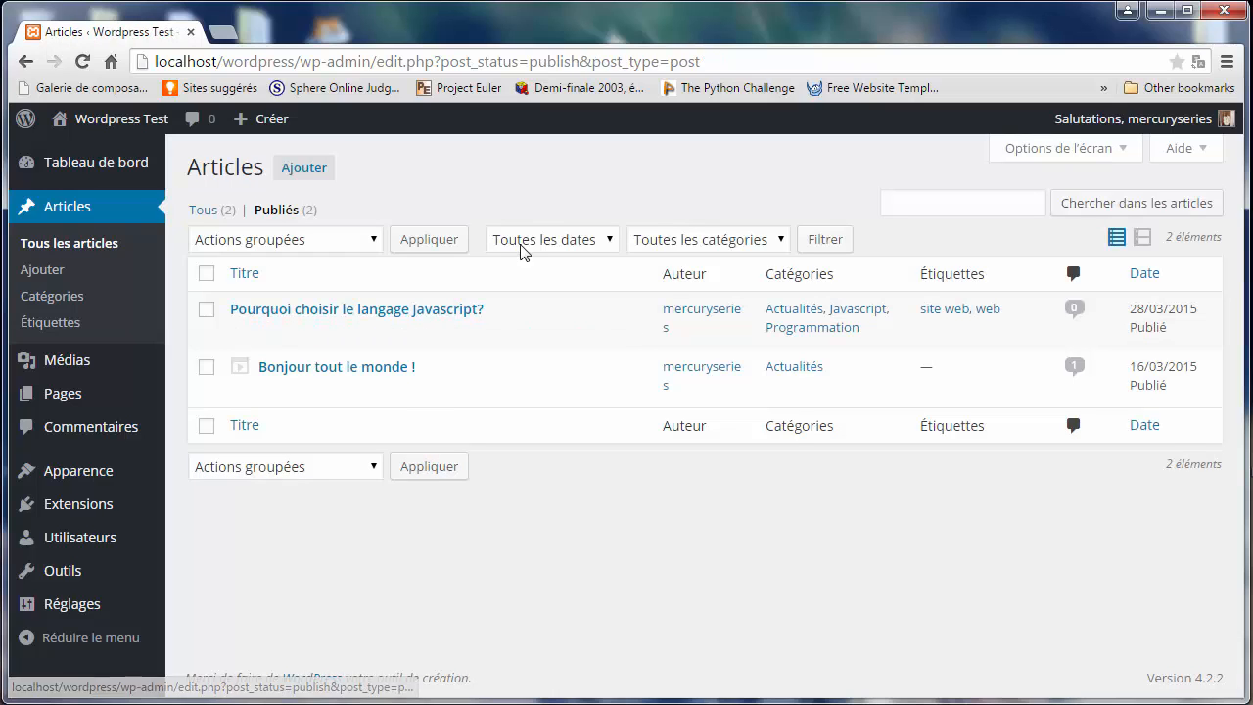
click(524, 247)
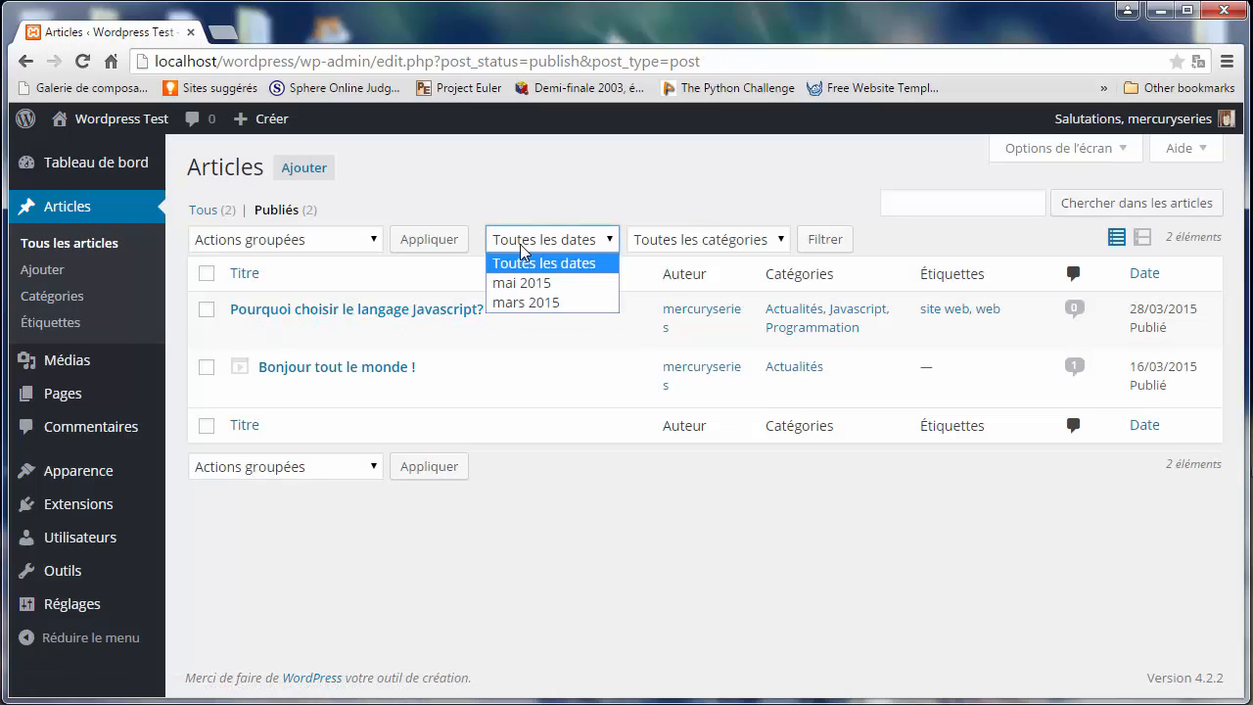
click(544, 302)
click(820, 245)
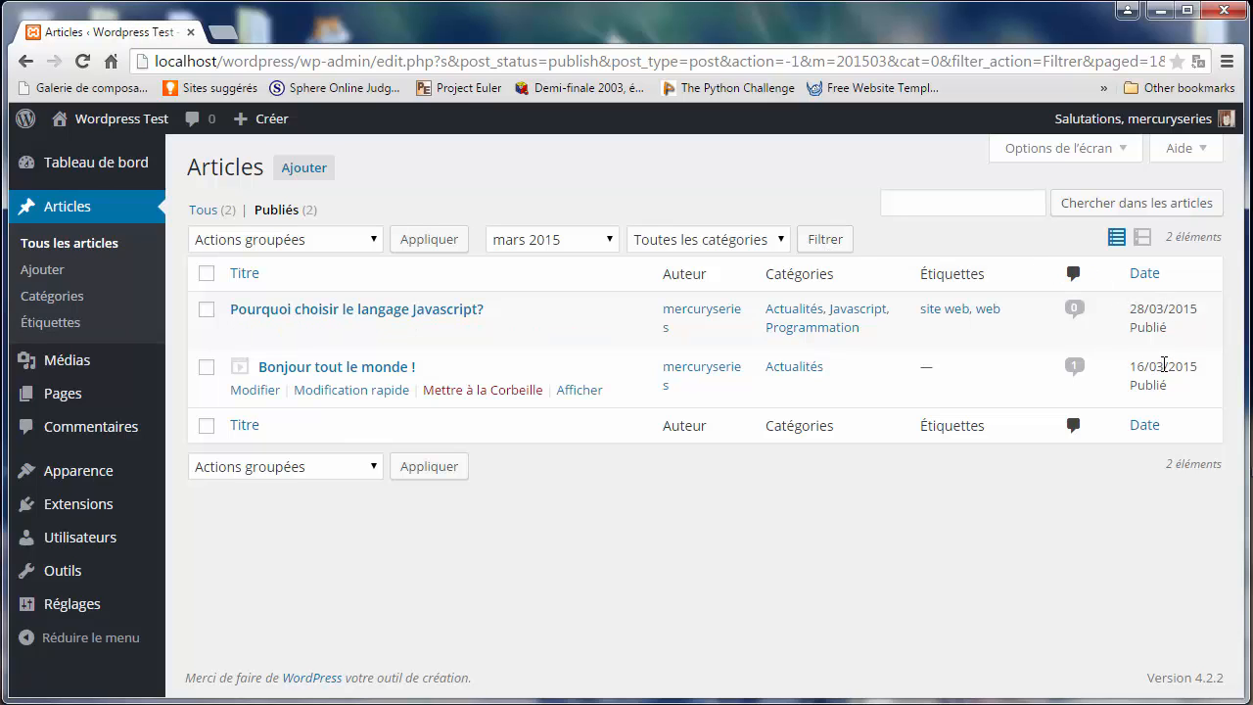
Step: Filter the published articles by the date mai 2015
click(551, 241)
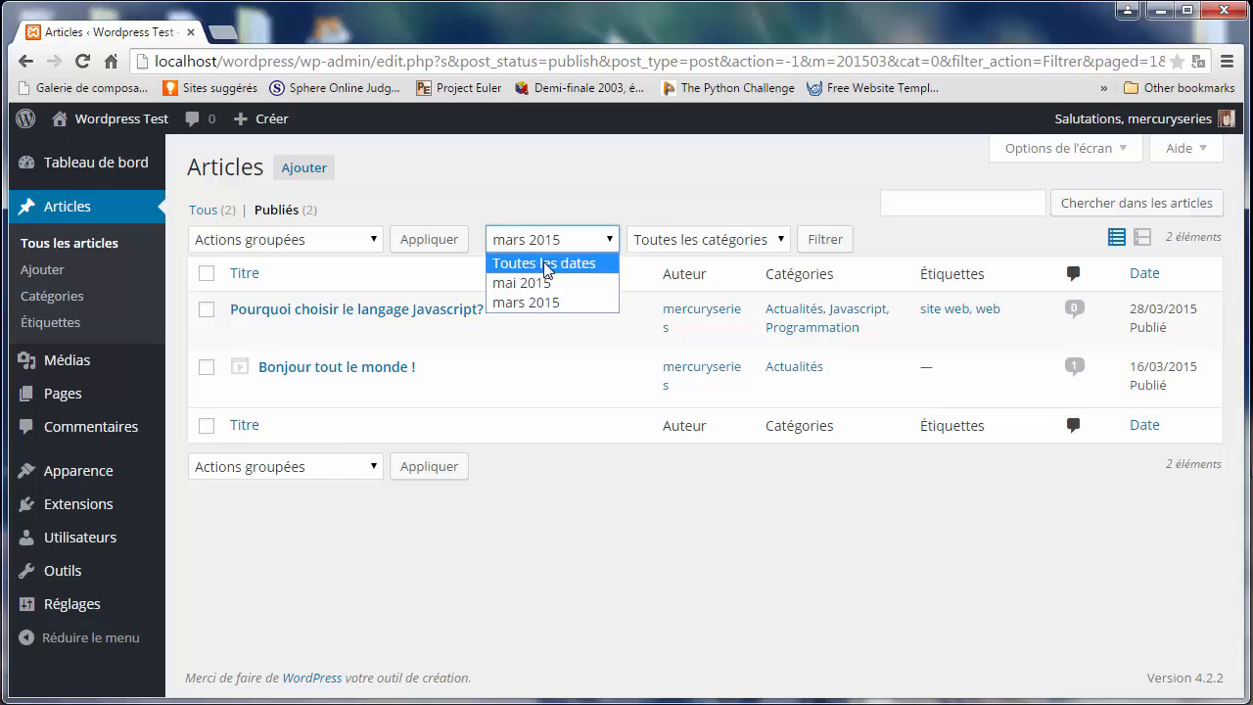
click(526, 282)
click(825, 241)
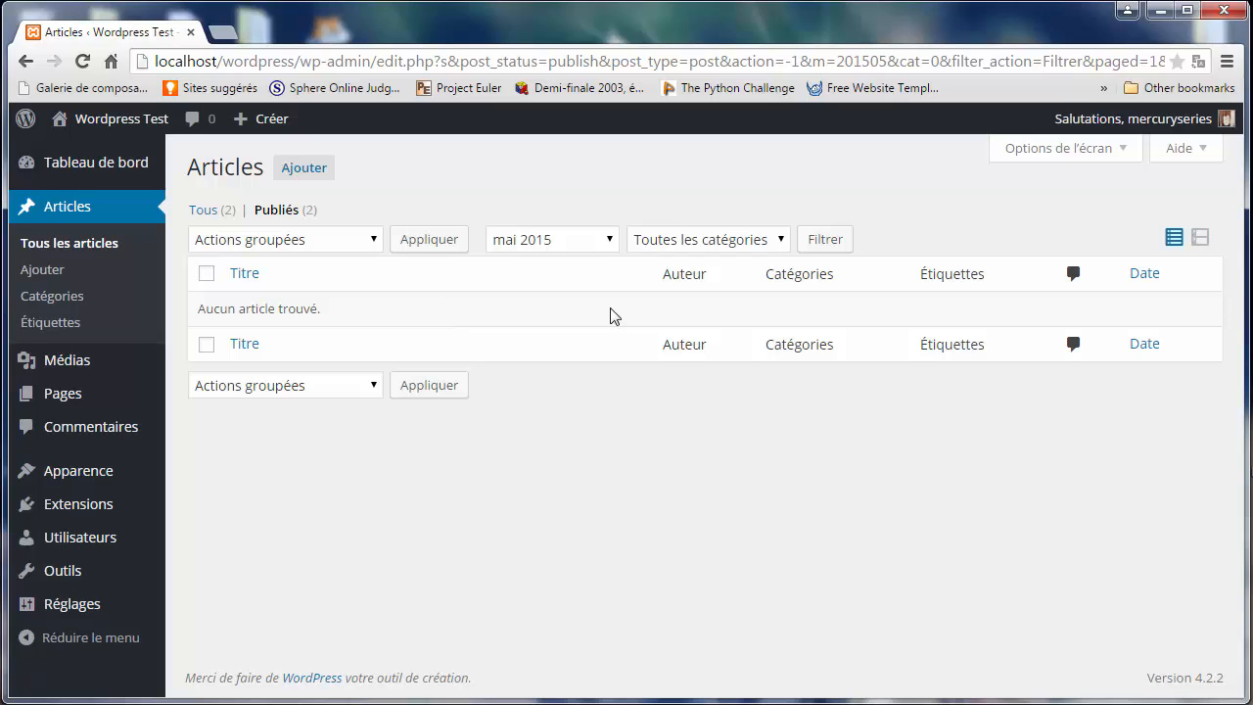
Step: Filter the published articles by the category Programmation, and widen the date filter to Toutes les dates
click(681, 247)
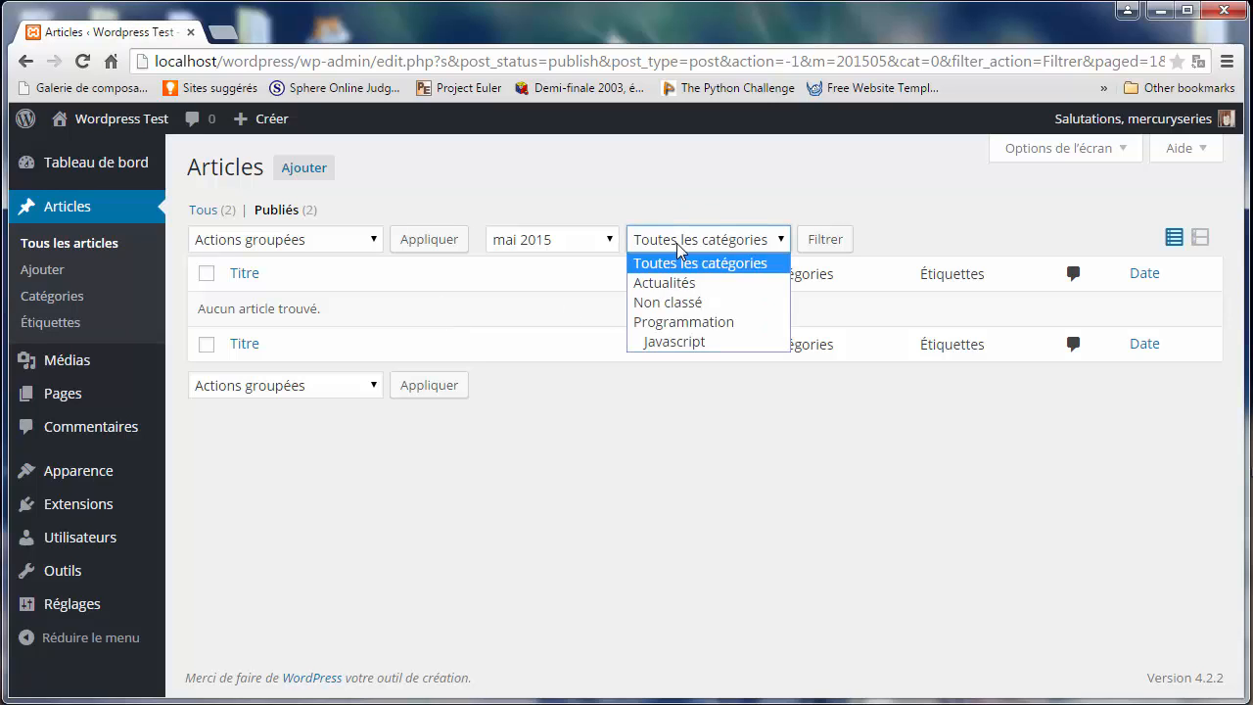
click(691, 322)
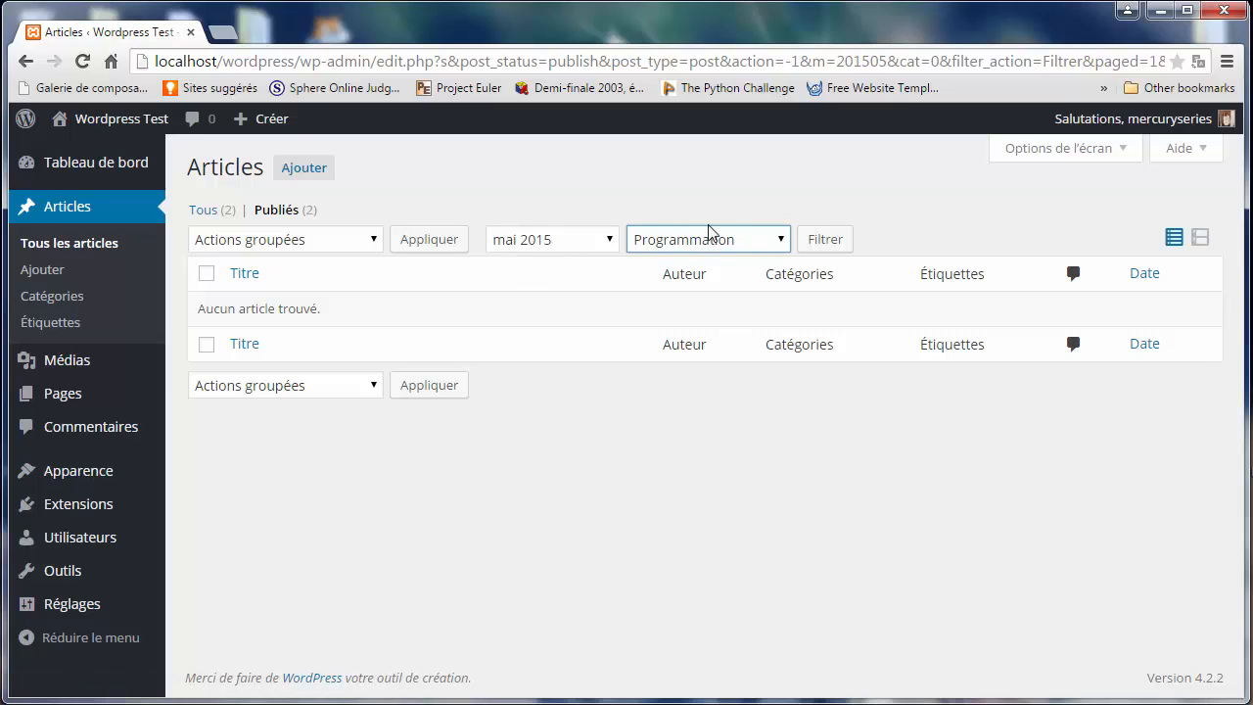
click(814, 240)
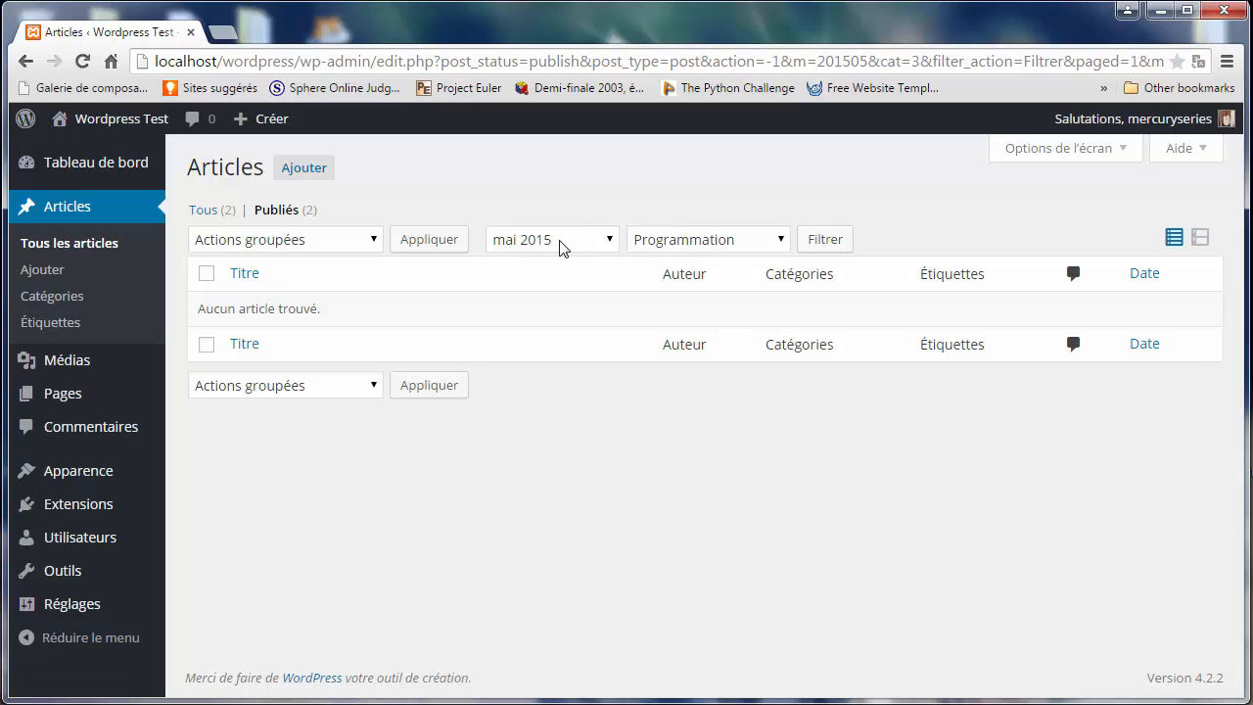
click(532, 249)
click(535, 261)
click(831, 245)
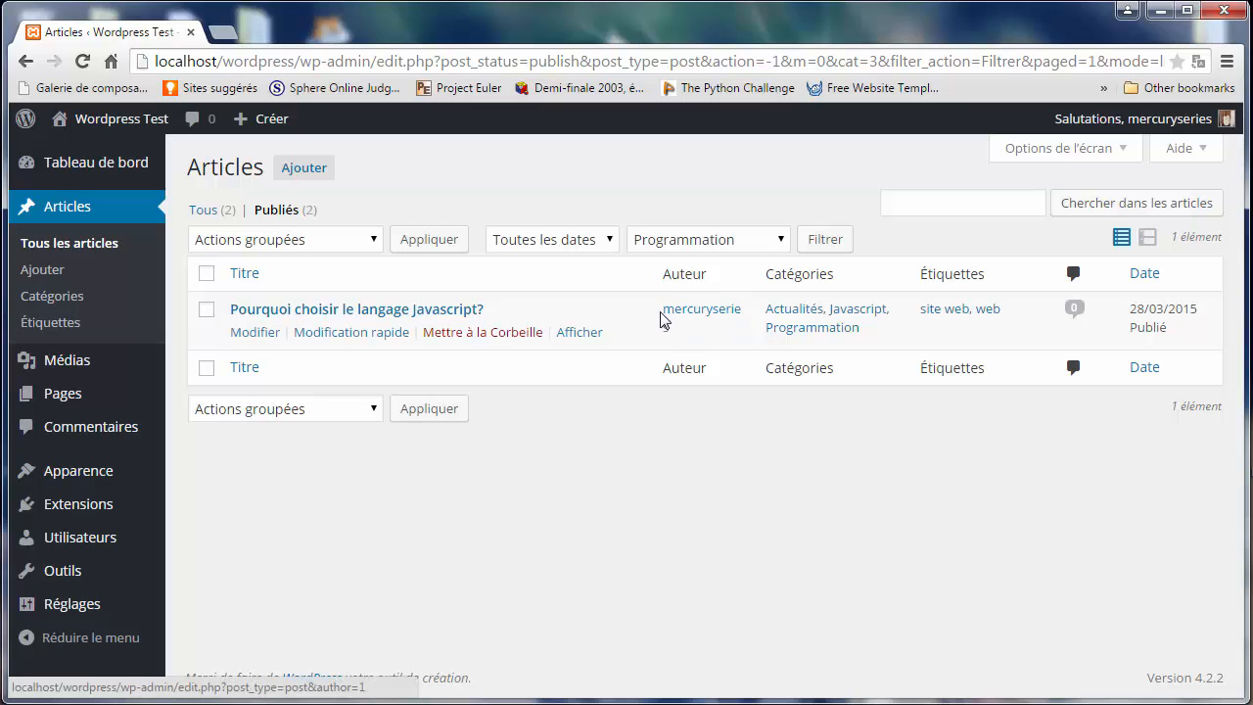
Step: Search the articles filtered by Programmation for "le monde"
click(929, 204)
text(le)
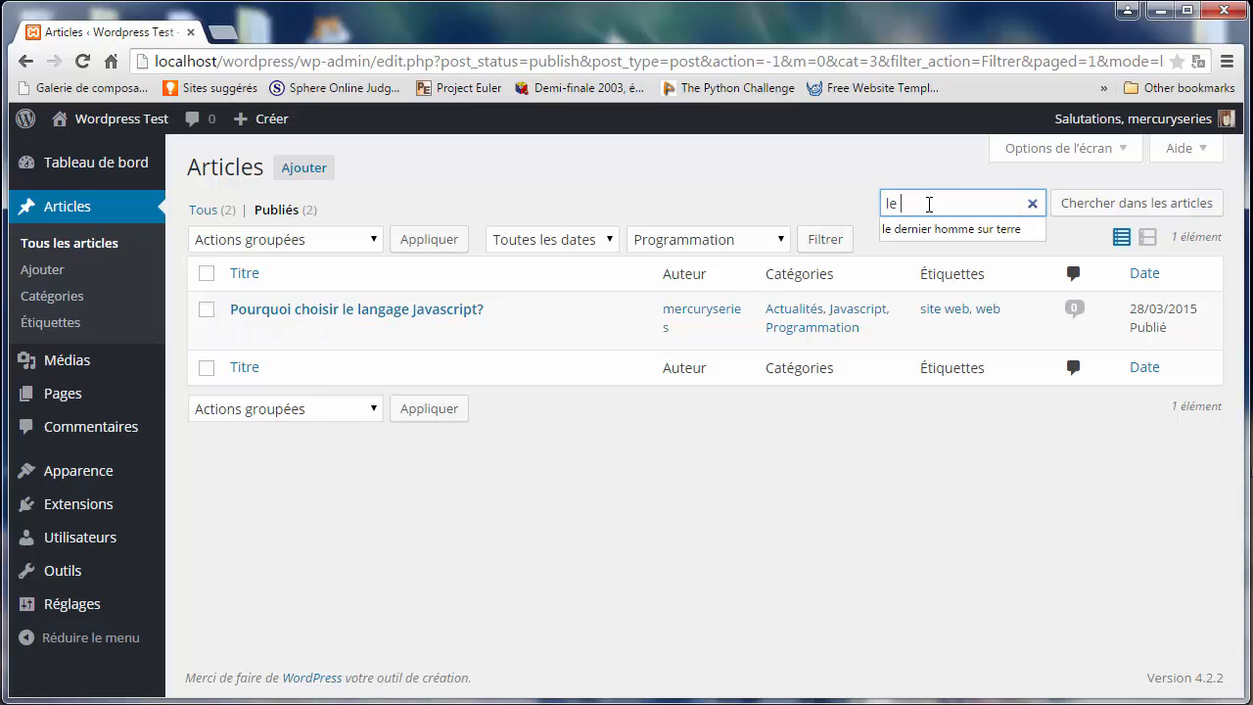
text( m)
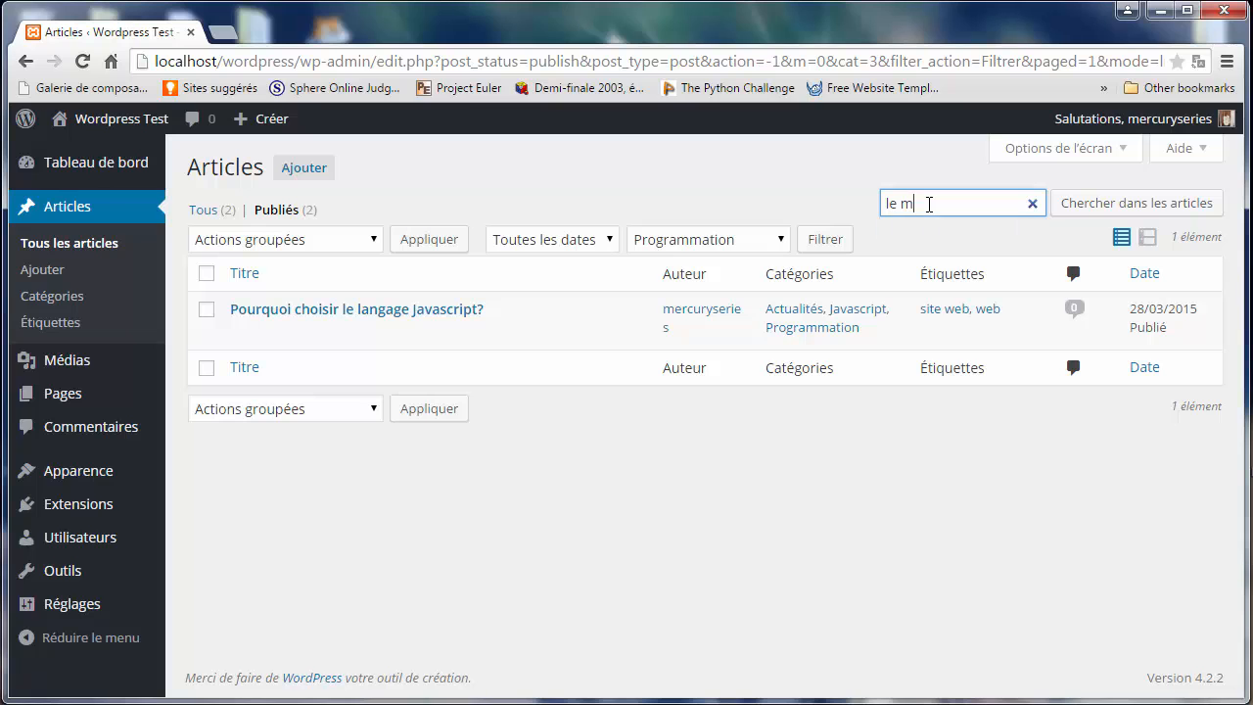
text(onde)
key(Return)
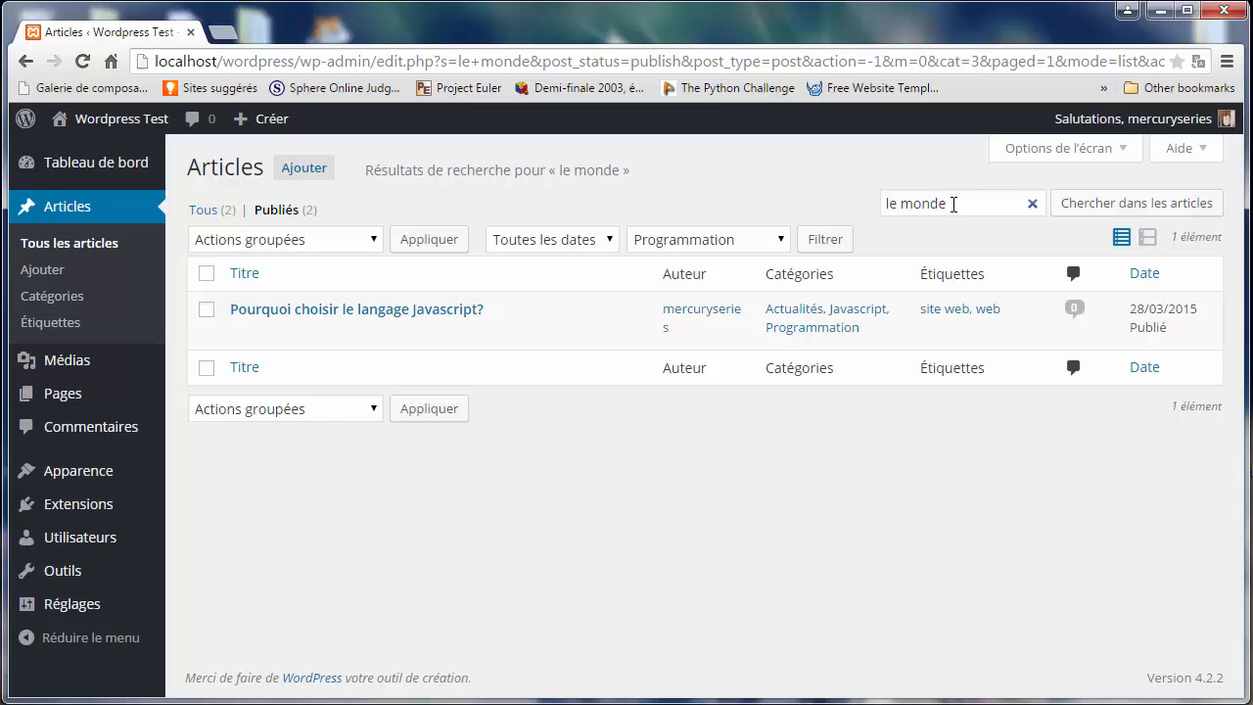
Step: Reset the category filter to Toutes les catégories for the "le monde" search
click(749, 245)
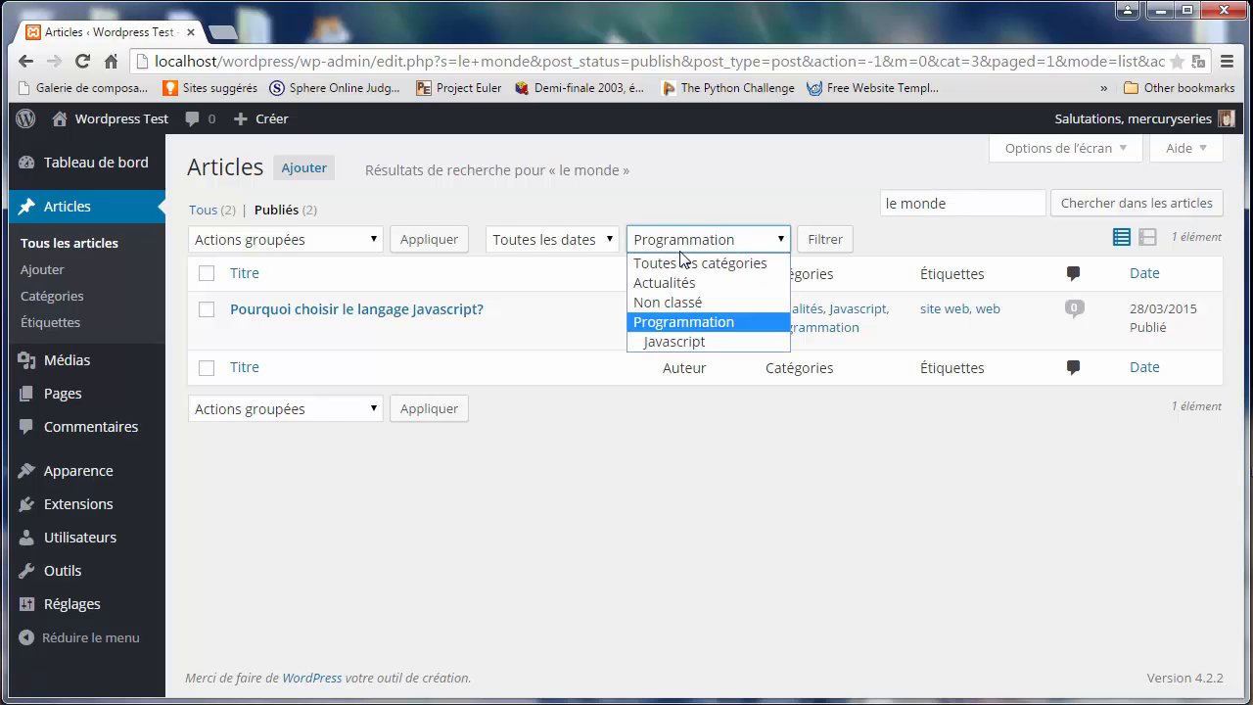
click(683, 264)
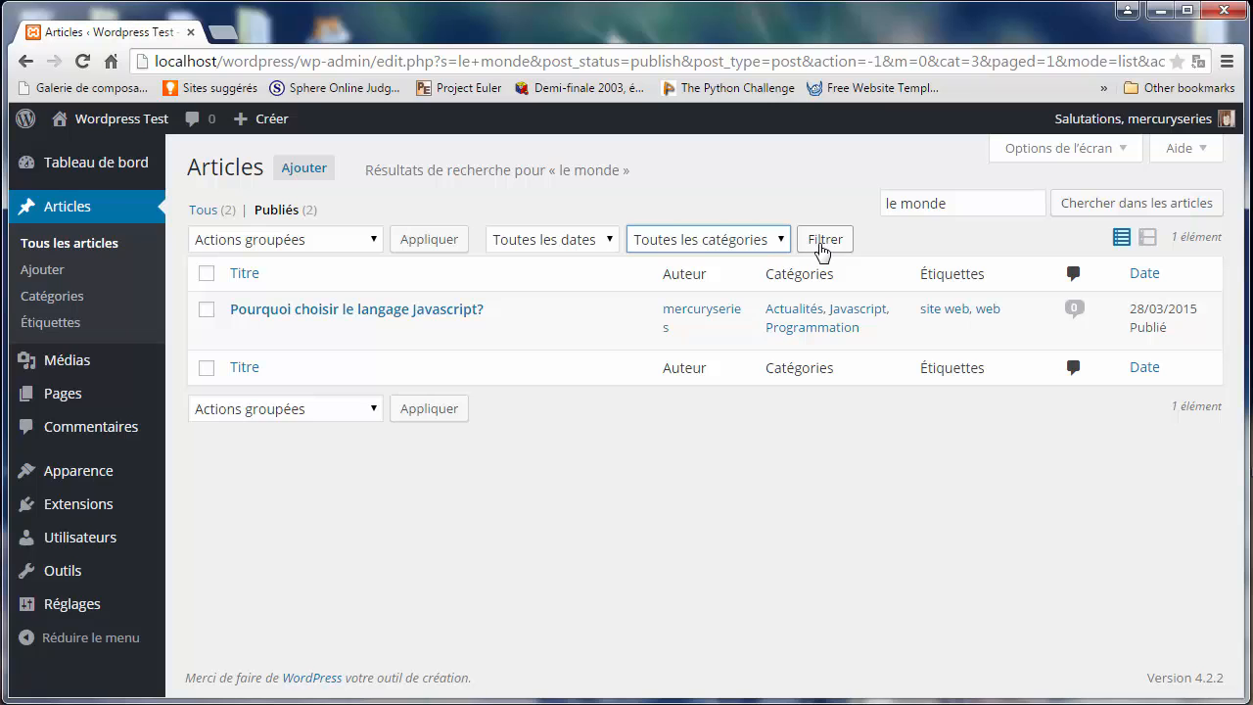
click(822, 250)
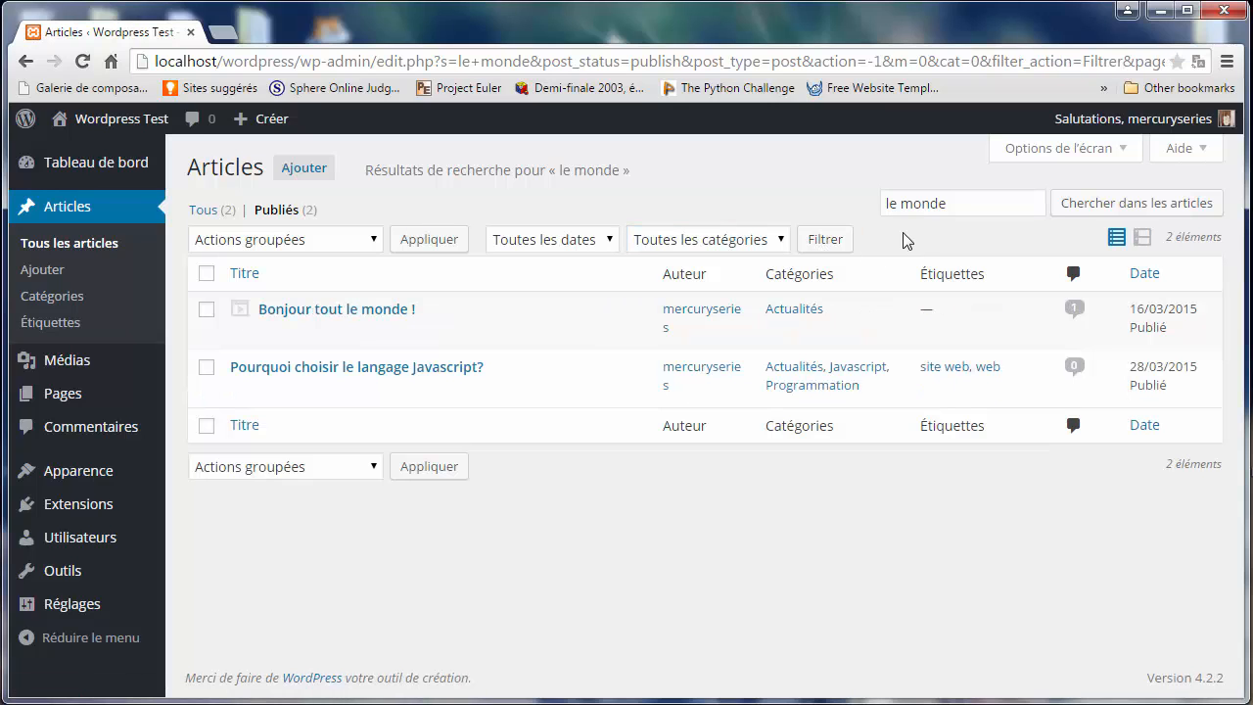
Step: Search all articles for "Bonjour"
click(960, 205)
key(Return)
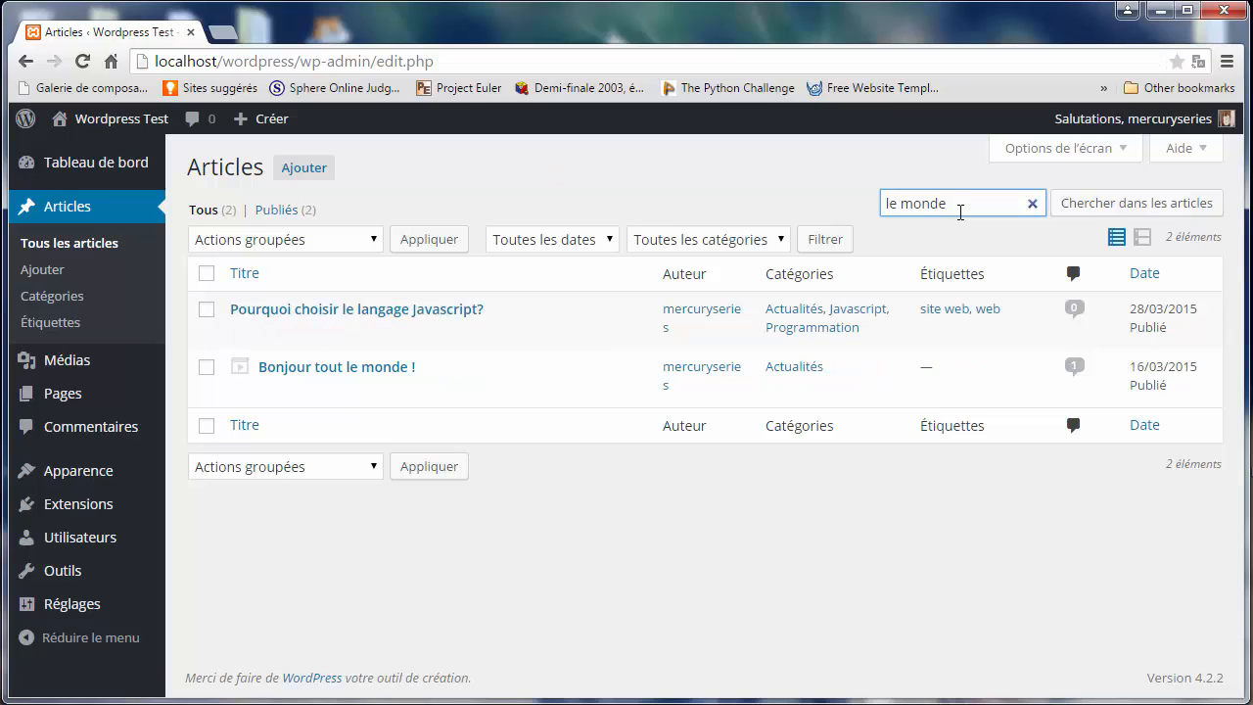
triple_click(970, 203)
text(Bonhou)
key(BackSpace)
key(BackSpace)
key(BackSpace)
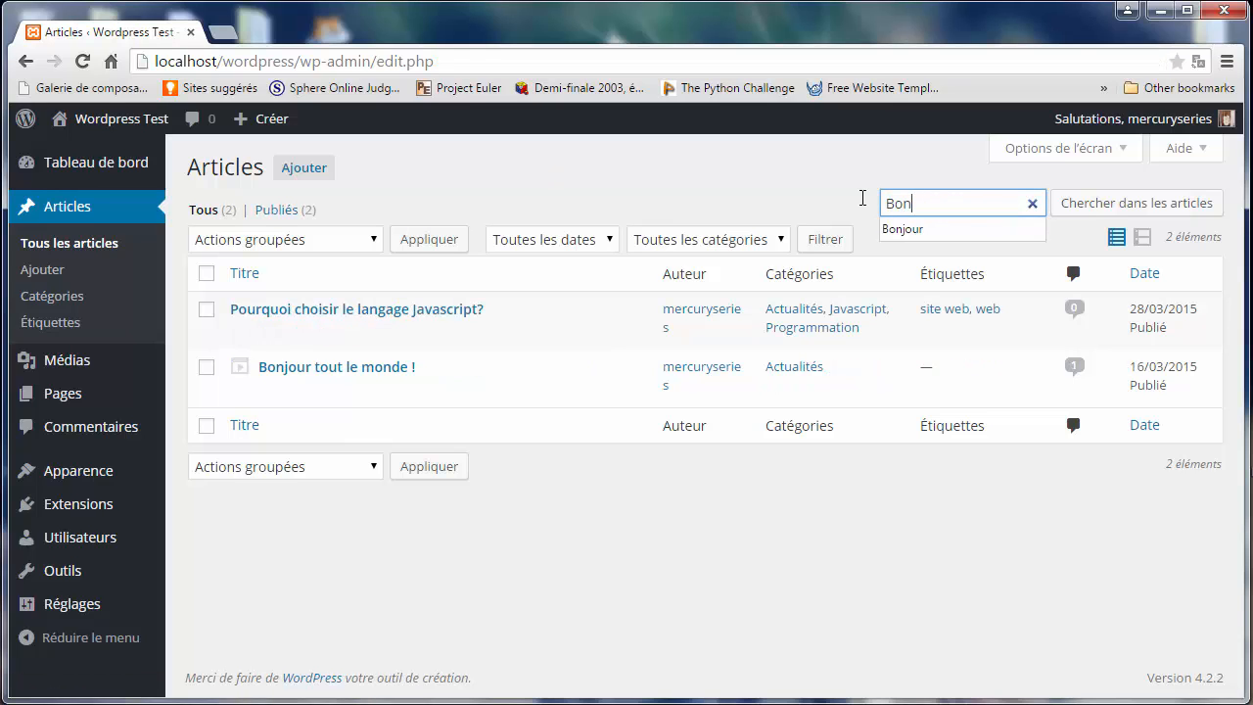
text(jour)
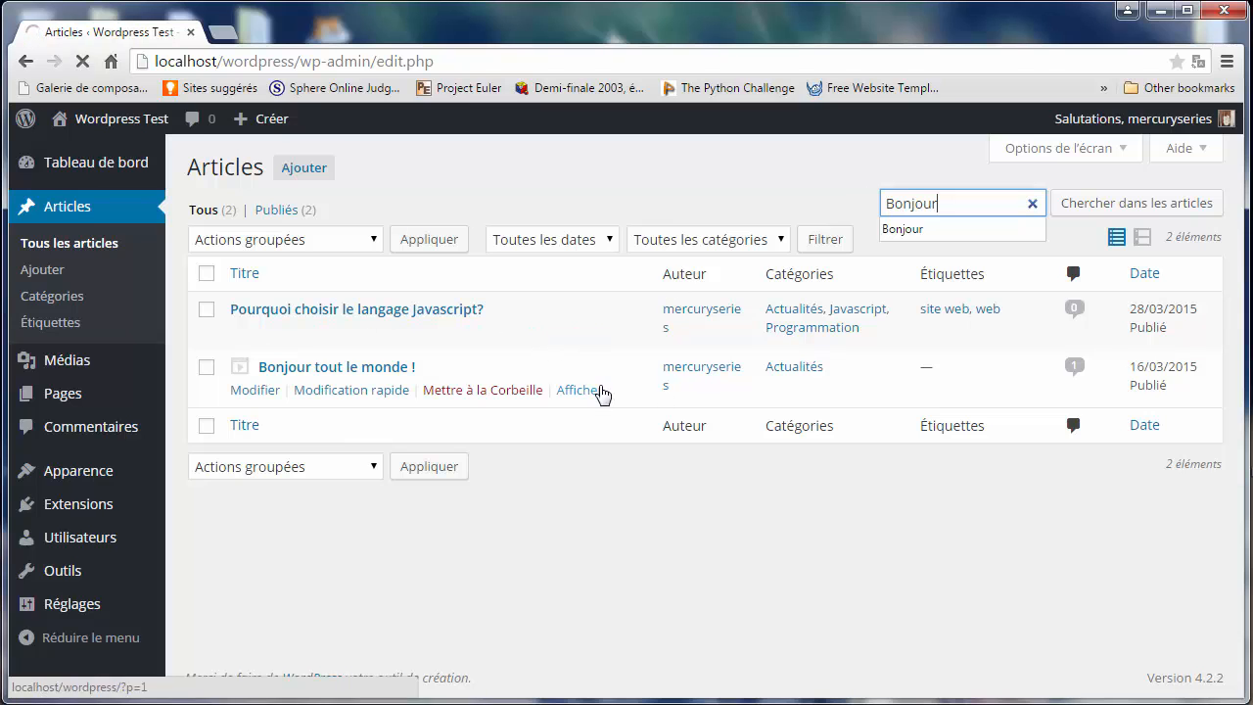
key(Return)
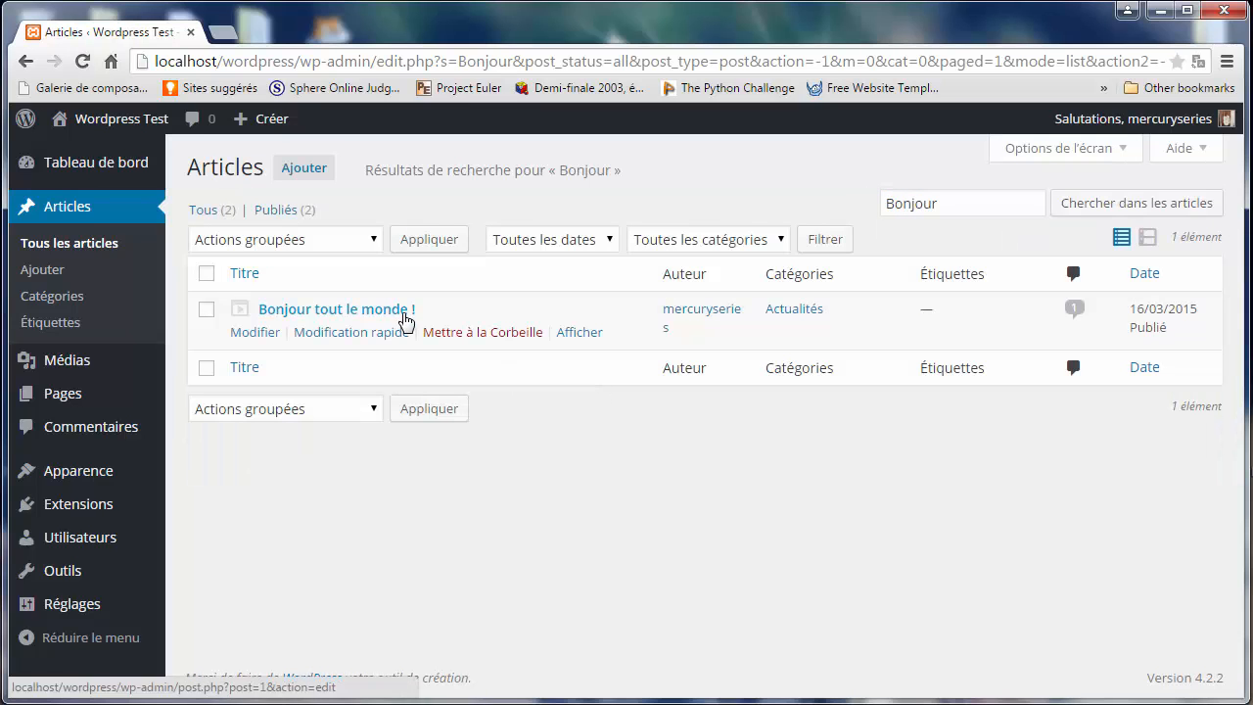
Step: Set the number of items per page to 1 in the screen options and apply it
click(1052, 155)
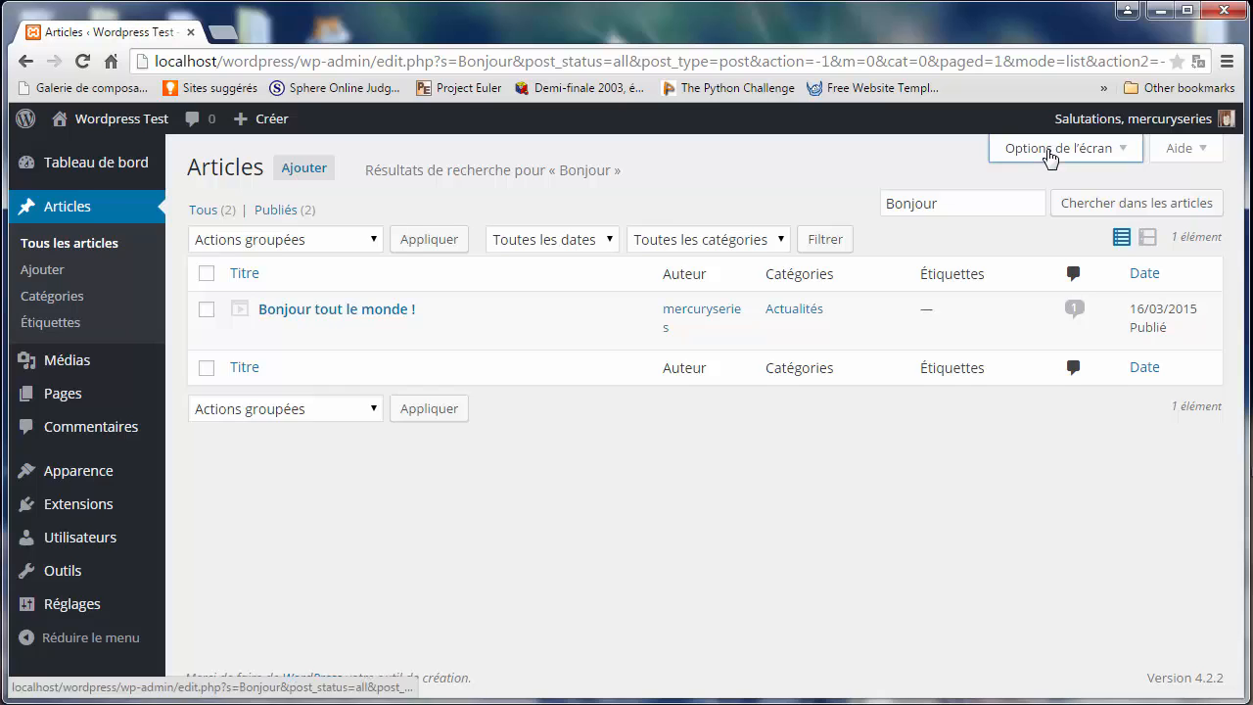
mouse_move(421, 232)
mouse_down()
mouse_move(365, 239)
mouse_move(413, 230)
mouse_move(397, 228)
mouse_up()
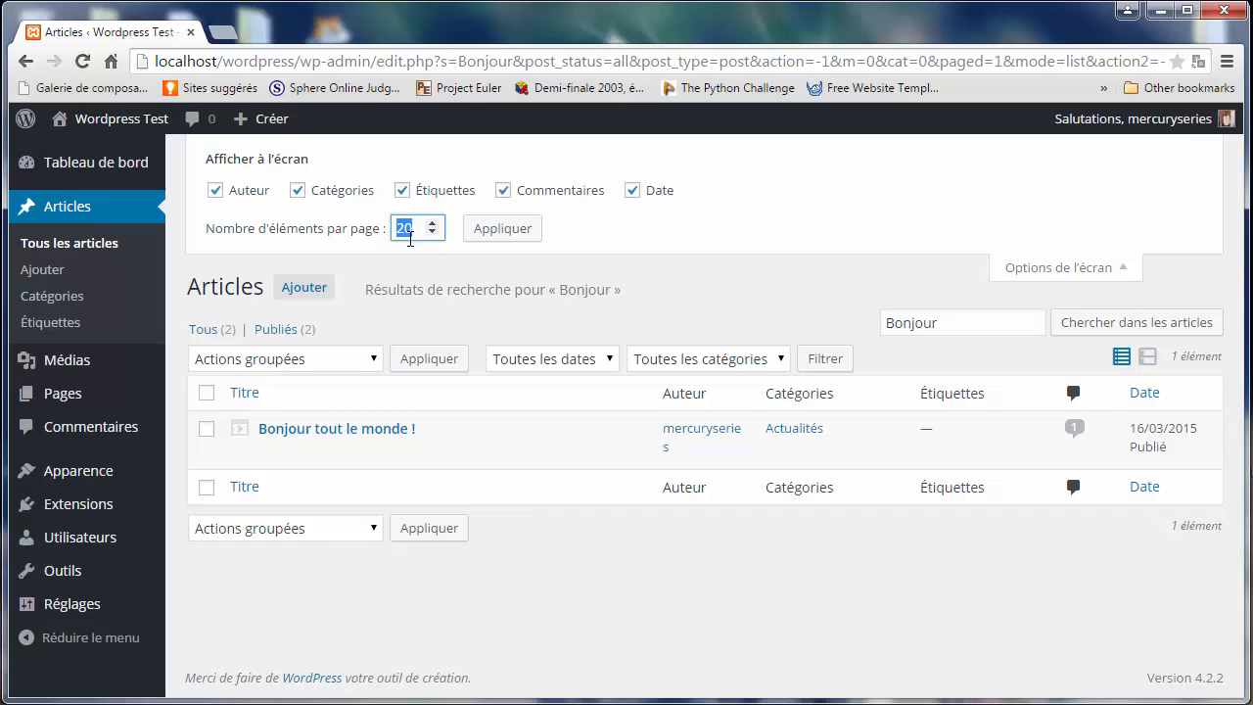
text(1)
click(495, 234)
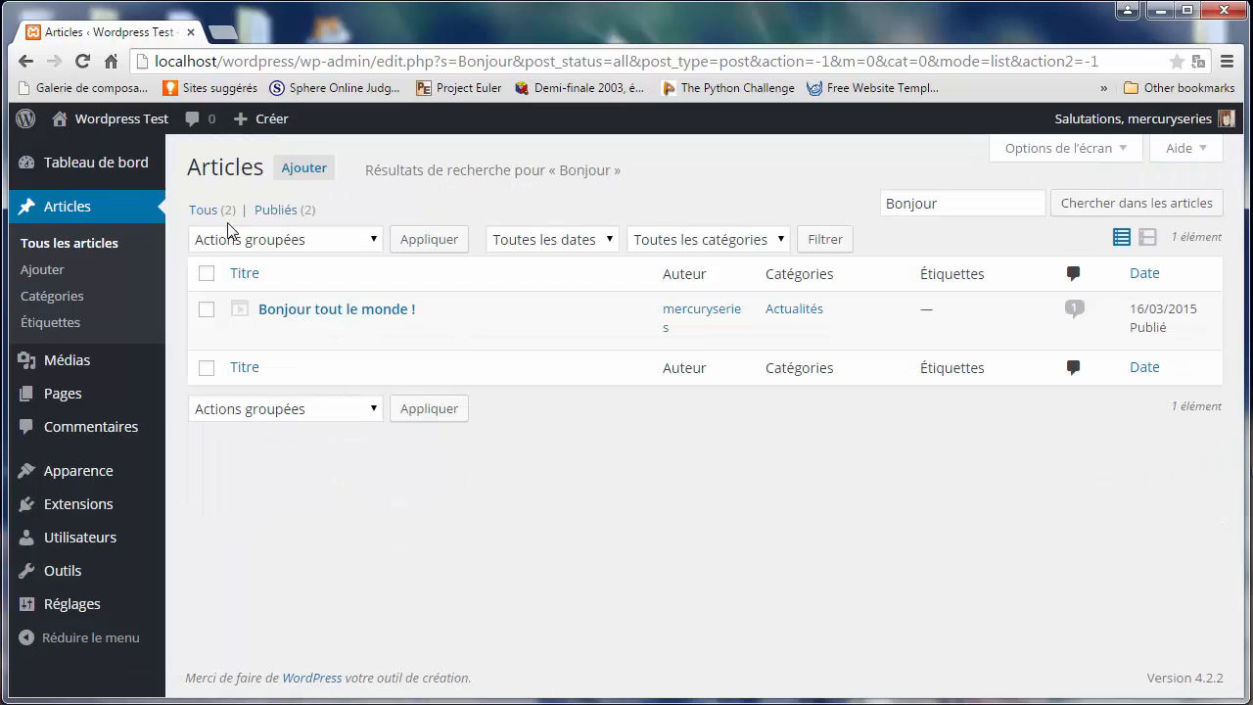
Step: Show all articles, go to the second page of the list and return to the first
click(216, 213)
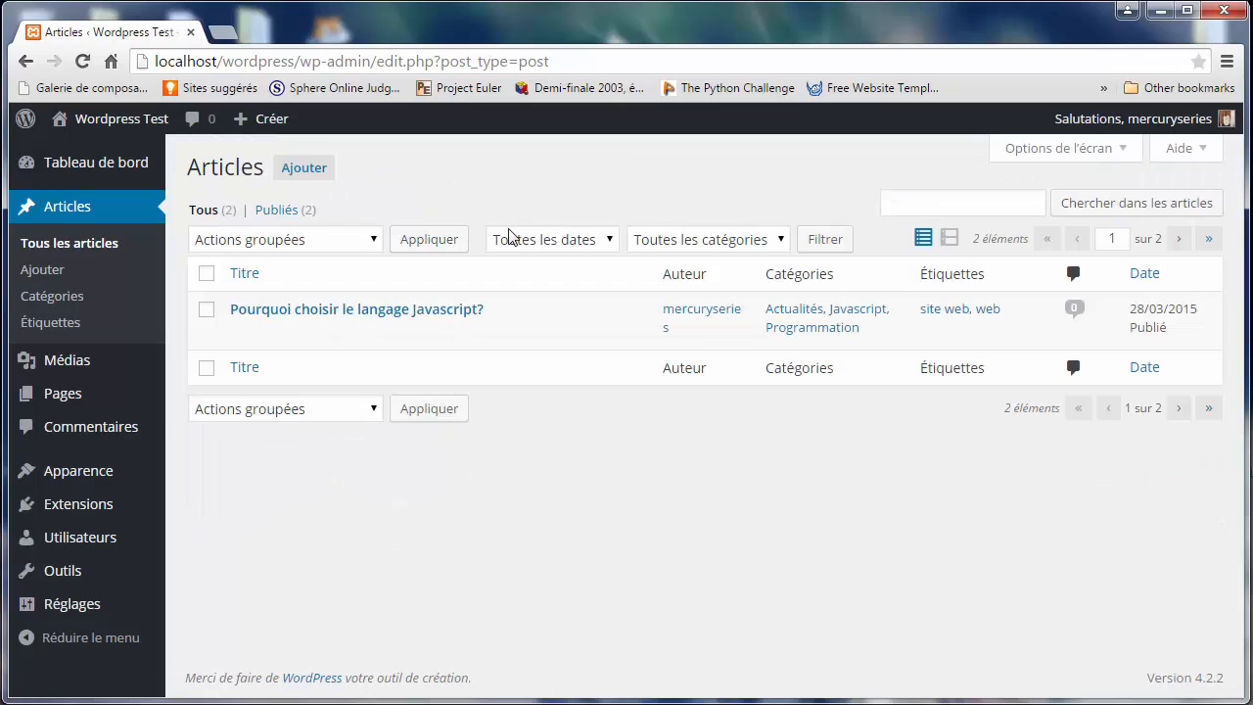
mouse_move(355, 316)
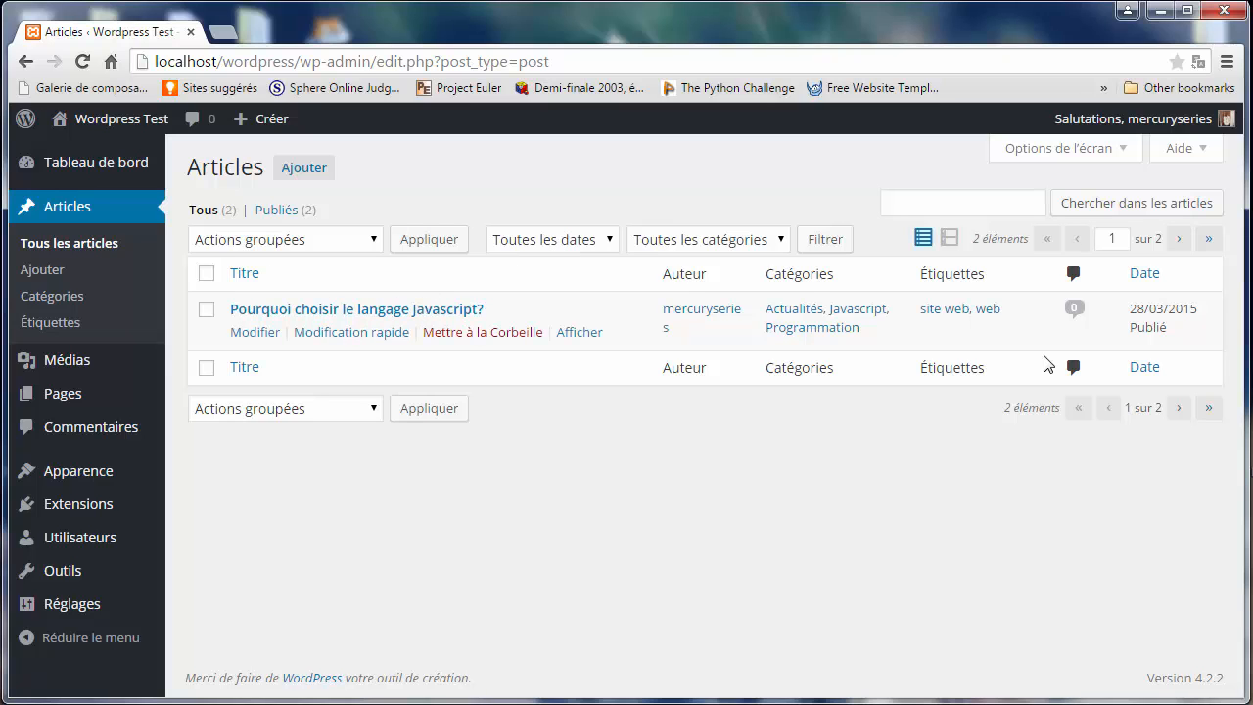
click(1179, 407)
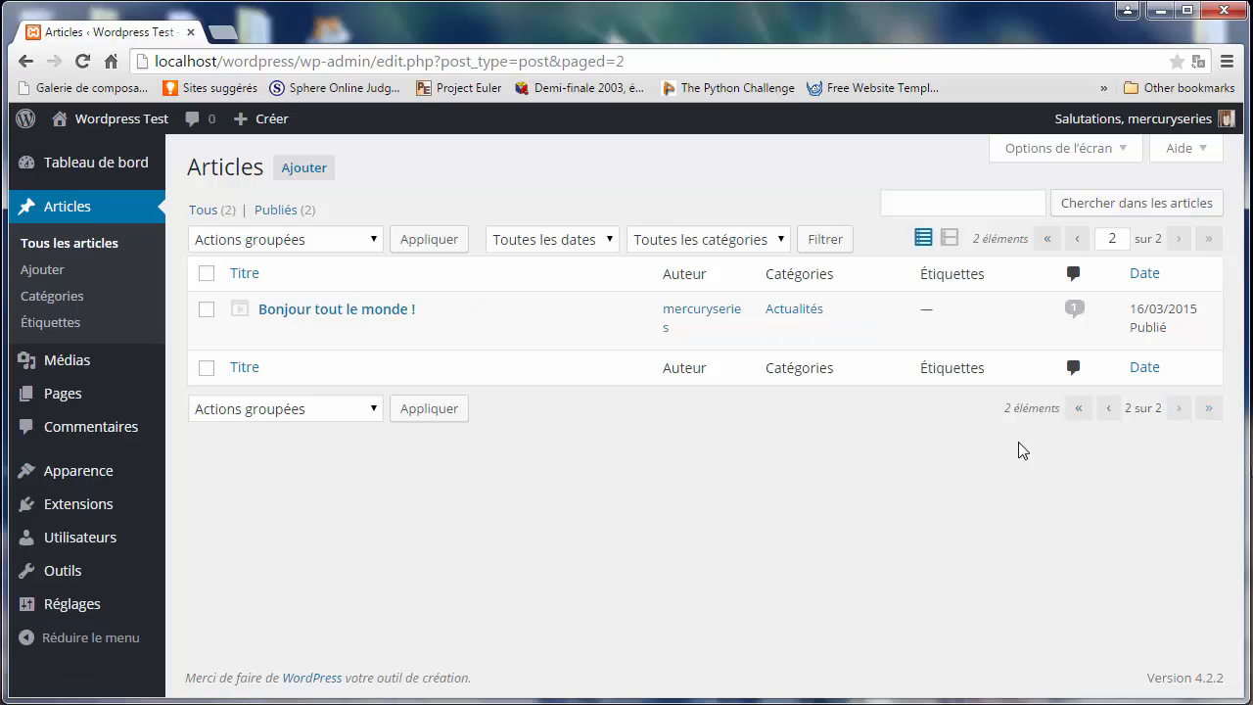
click(1116, 411)
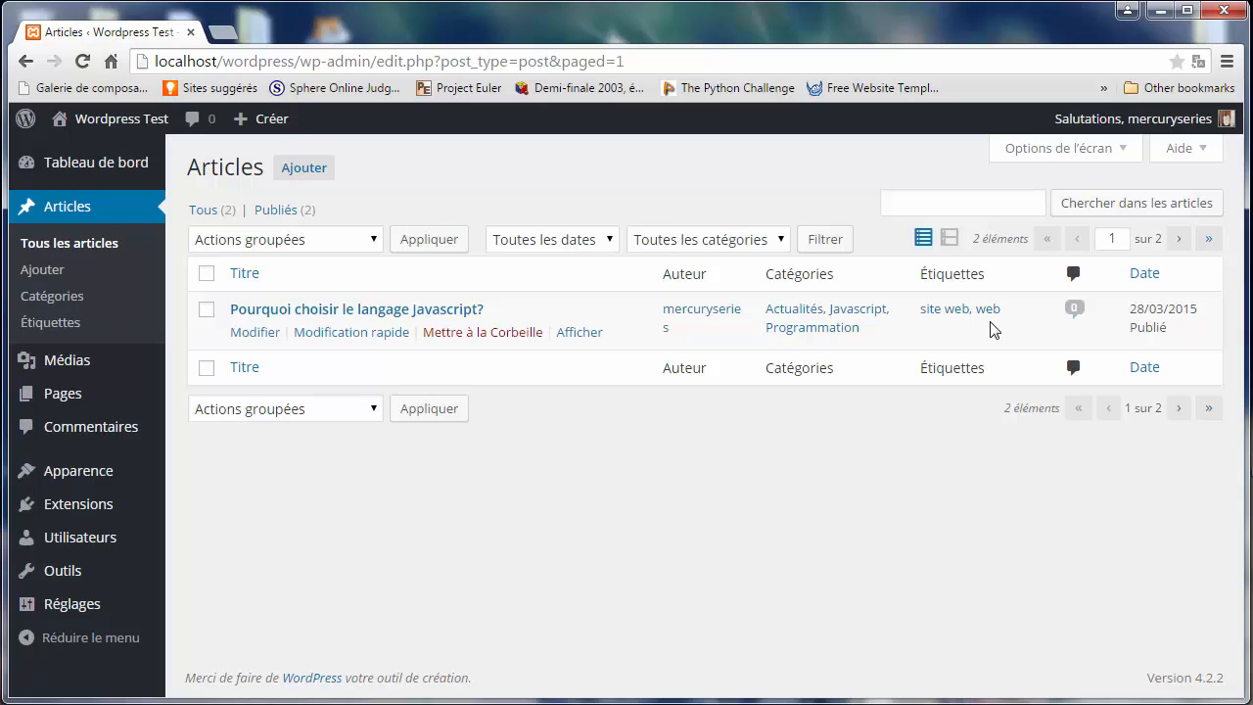
Step: Set the number of items per page to 20 in the screen options and apply it
click(1044, 149)
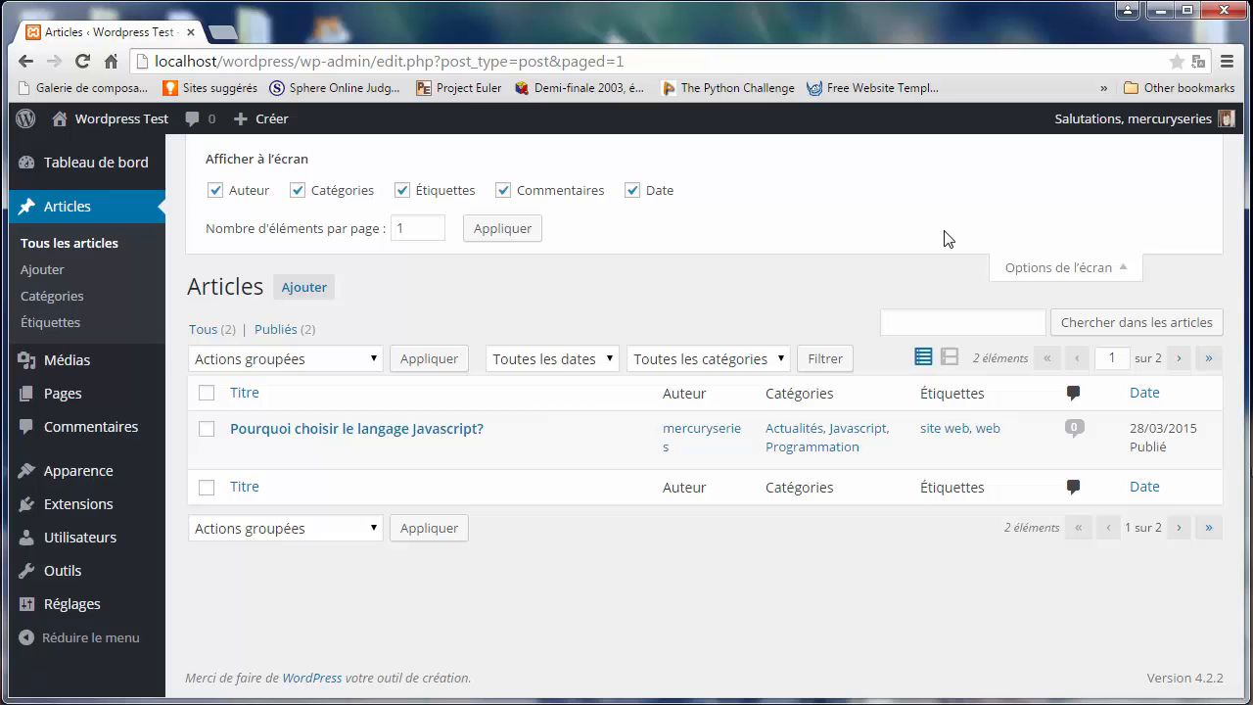
mouse_move(456, 431)
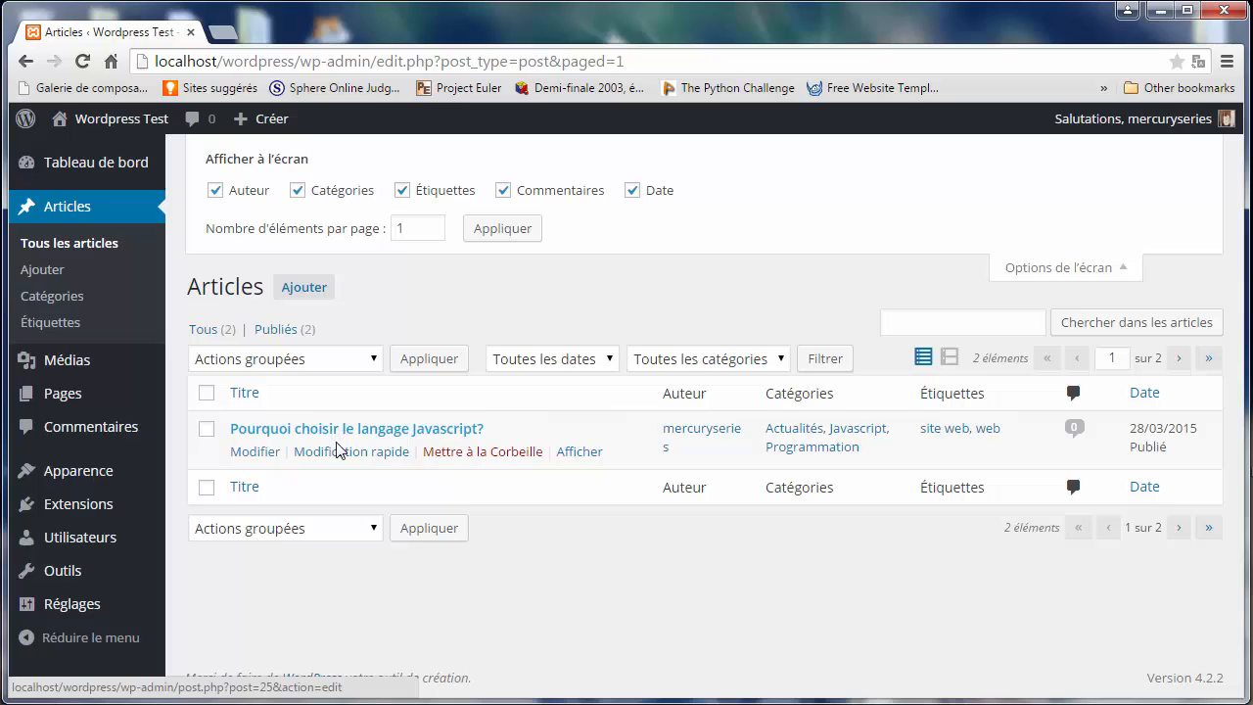
drag(414, 229, 382, 239)
click(416, 228)
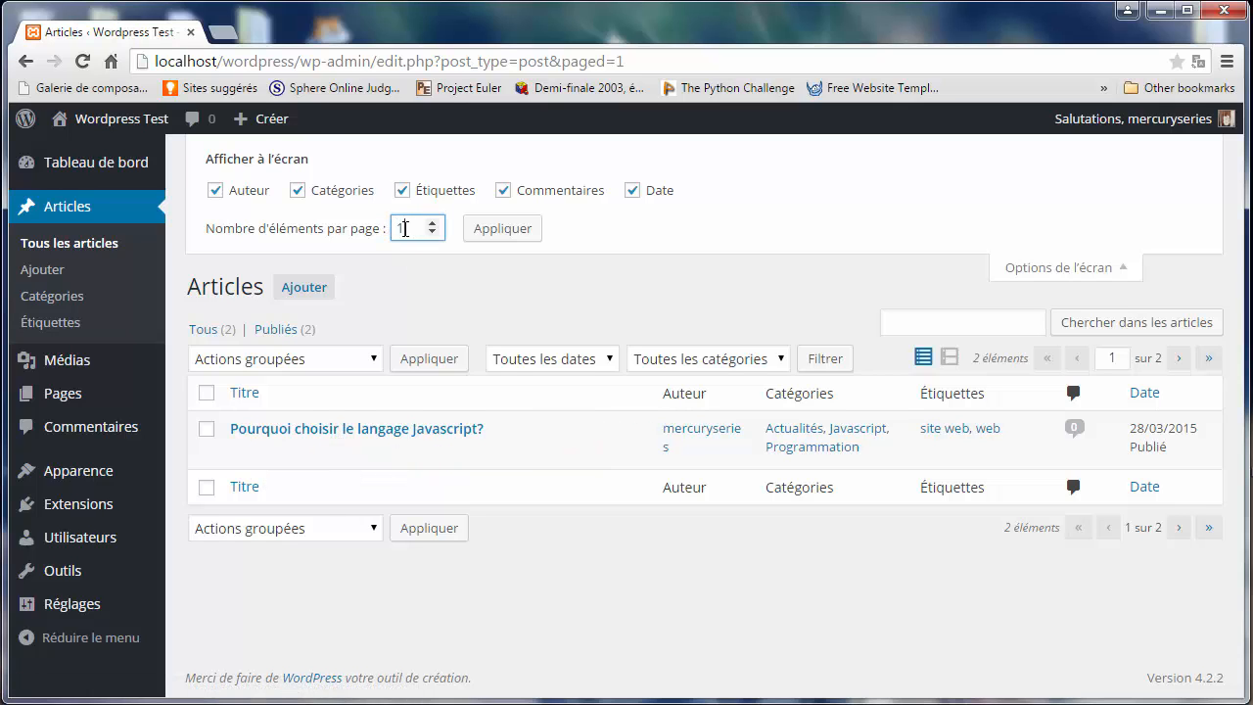
double_click(400, 229)
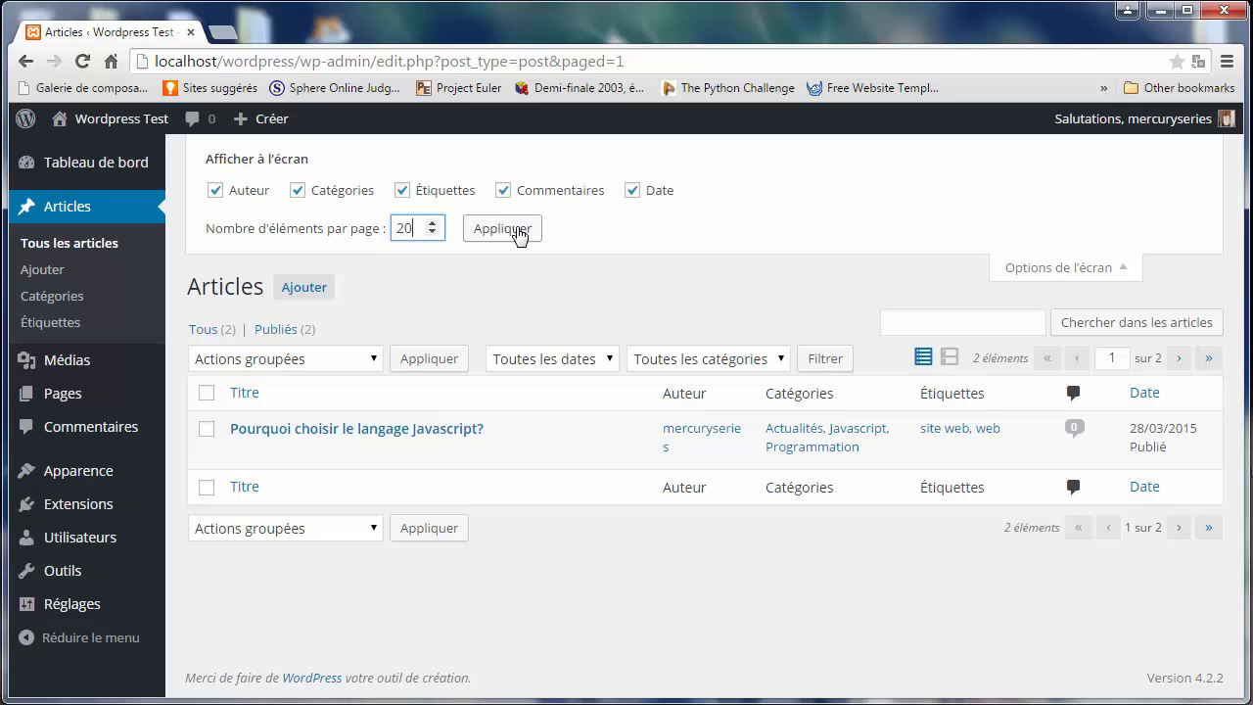
click(519, 230)
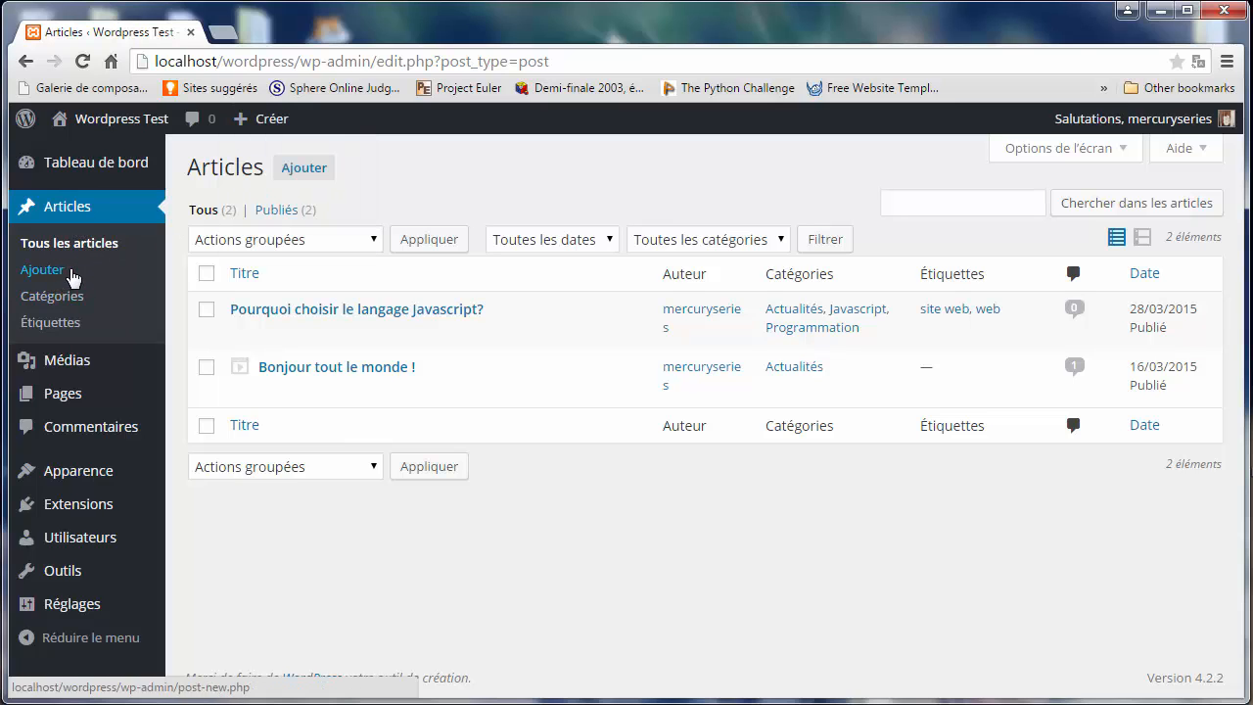
Step: Look at the list of pages and its date filter options, and return to the list of all articles
click(63, 392)
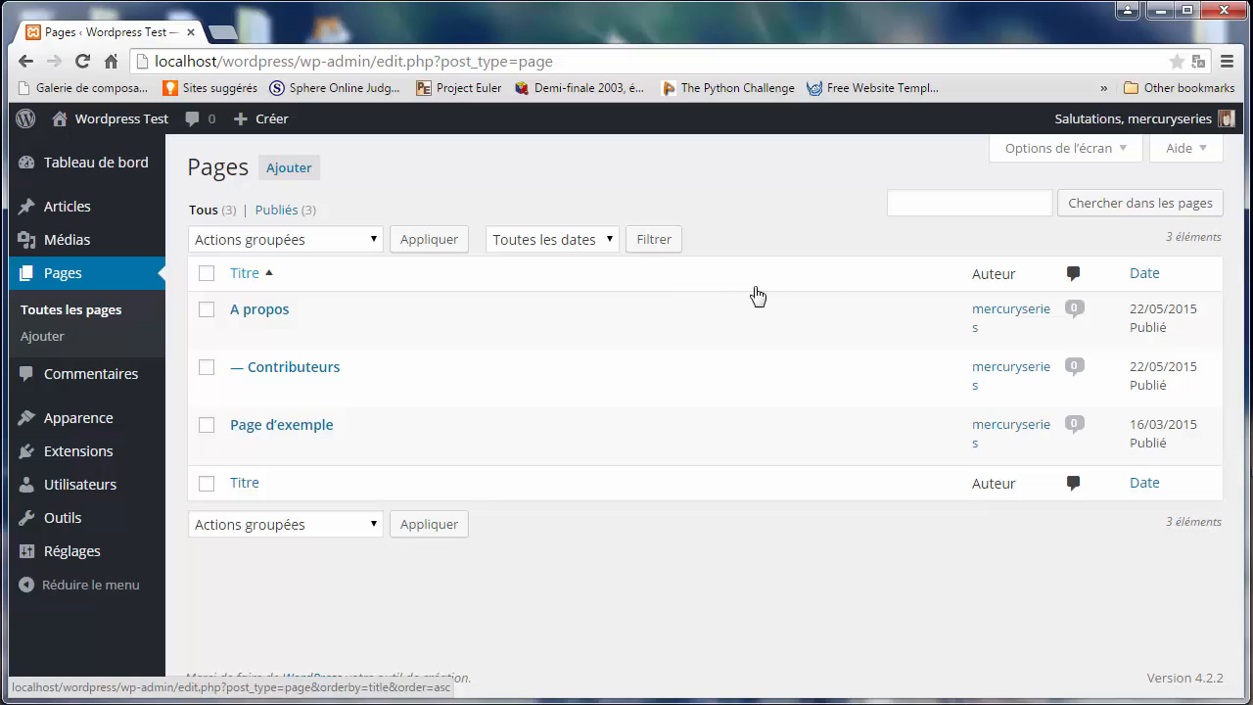
click(585, 244)
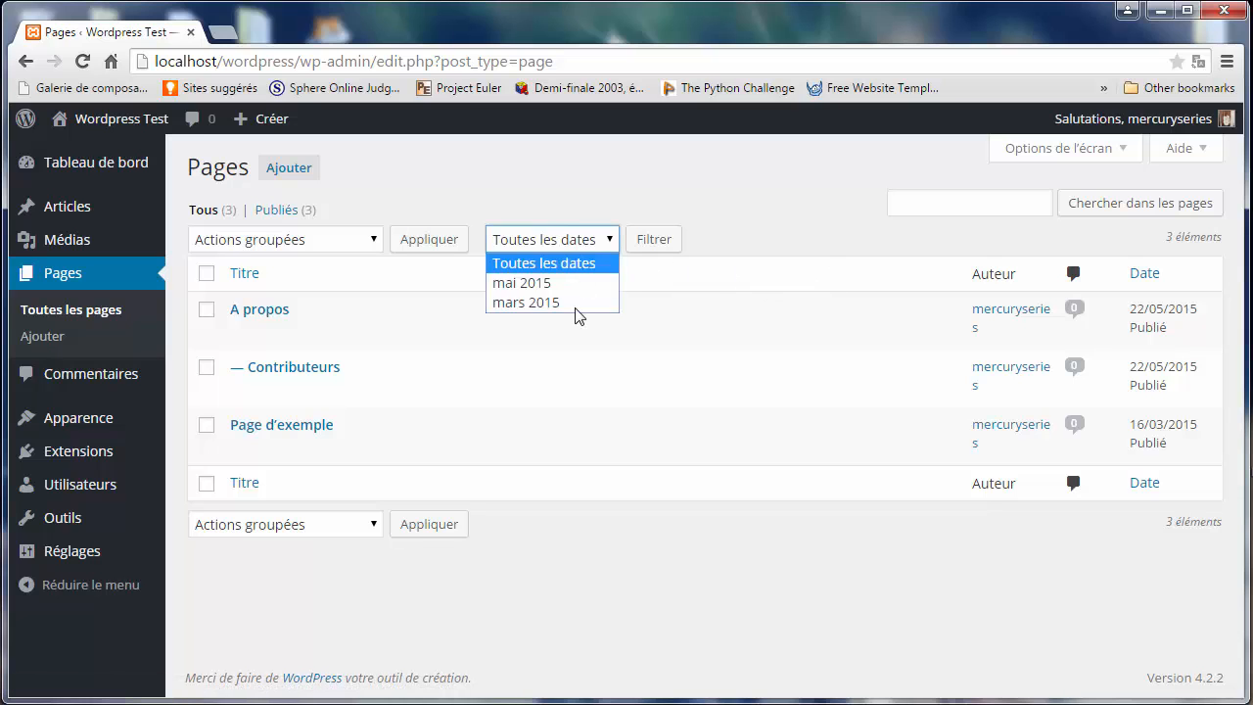
click(741, 238)
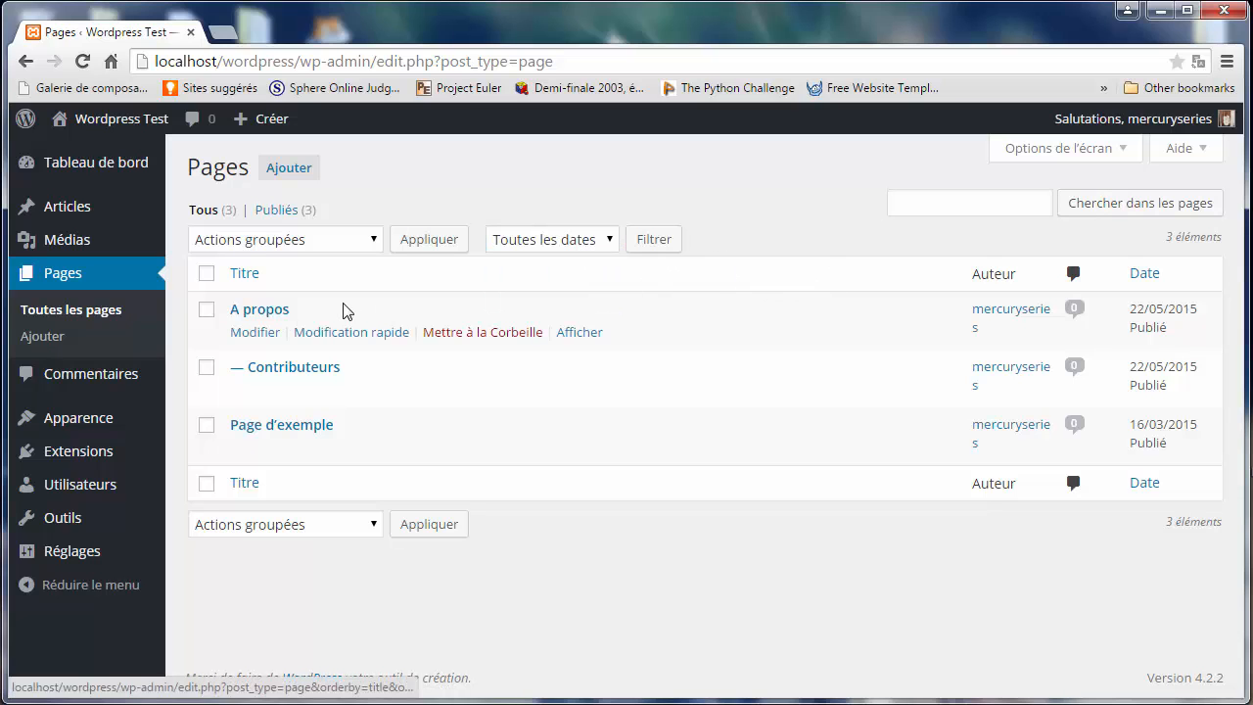
click(294, 212)
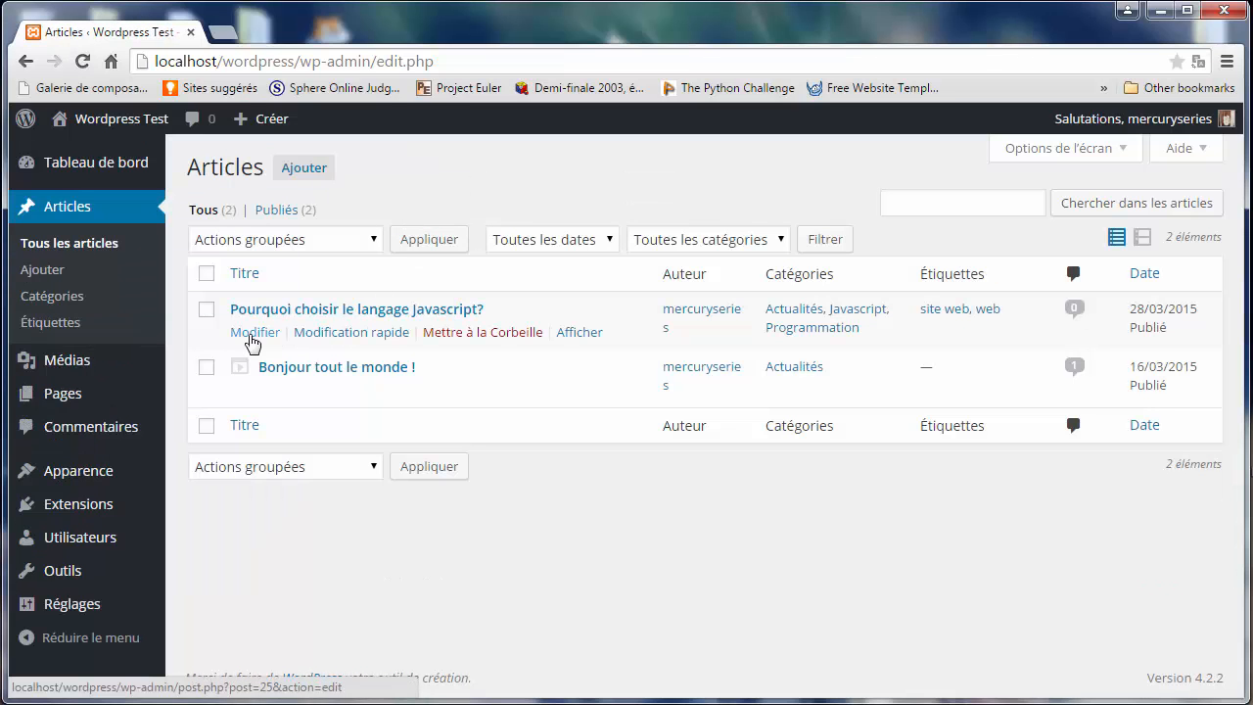
Step: Open the quick edit fields of the article "Pourquoi choisir le langage Javascript?" and cancel without changing anything
click(334, 334)
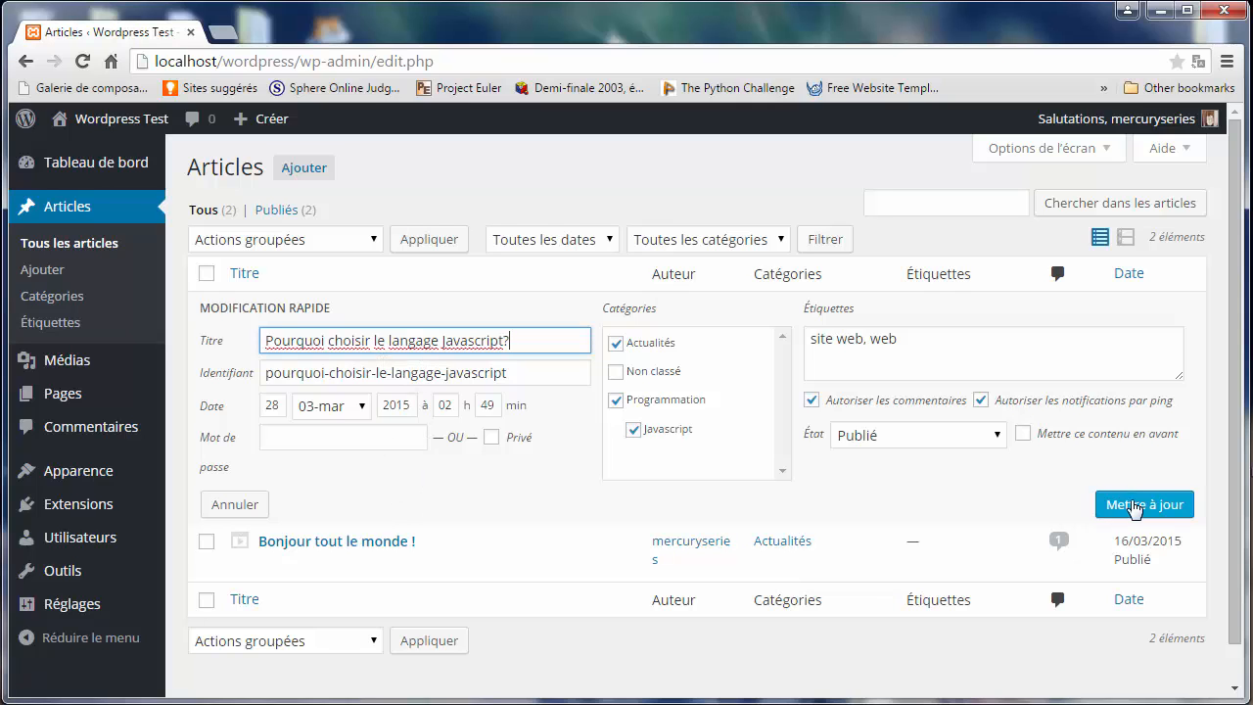
click(258, 508)
mouse_move(242, 349)
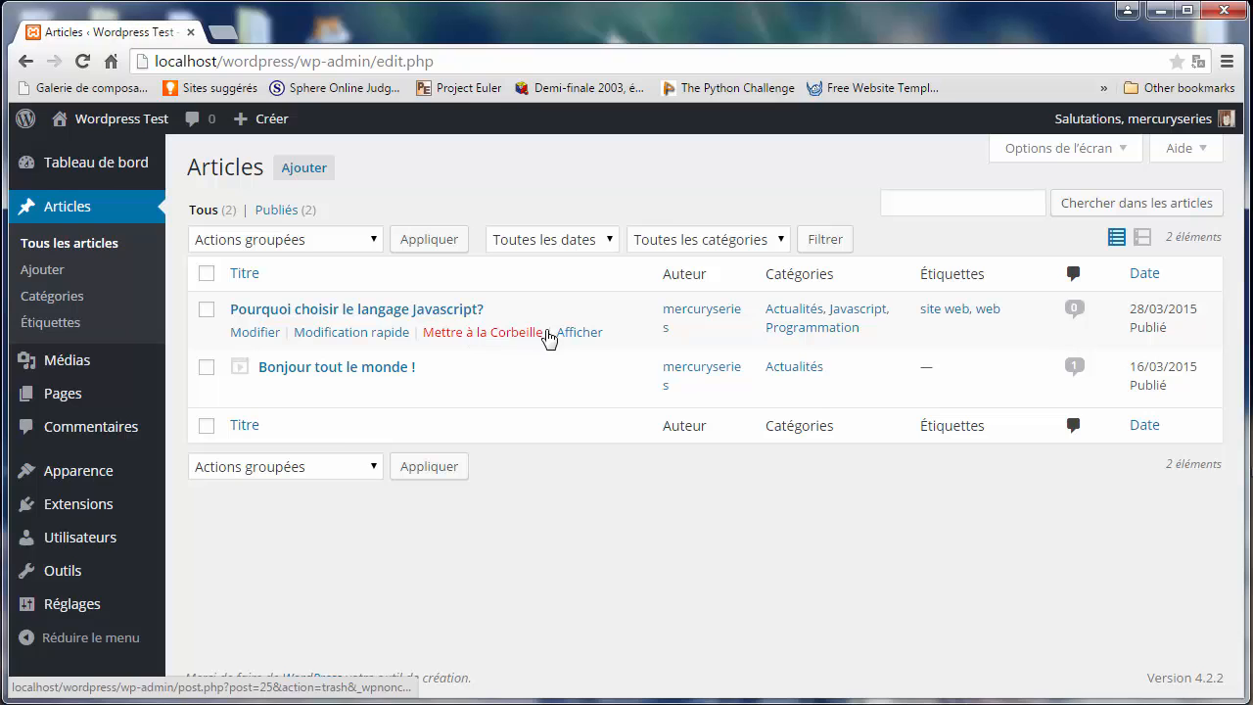
Step: In the list of pages, open the quick edit fields of the "A propos" page and cancel without changing anything
click(377, 311)
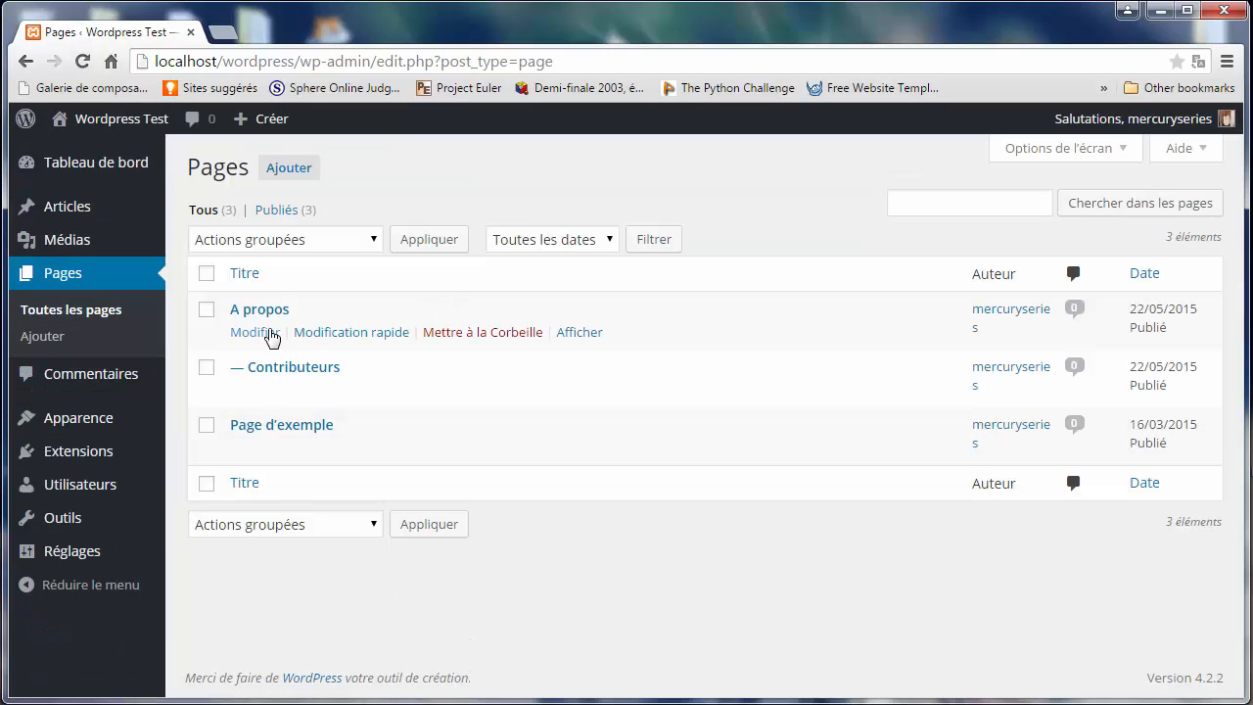
click(319, 334)
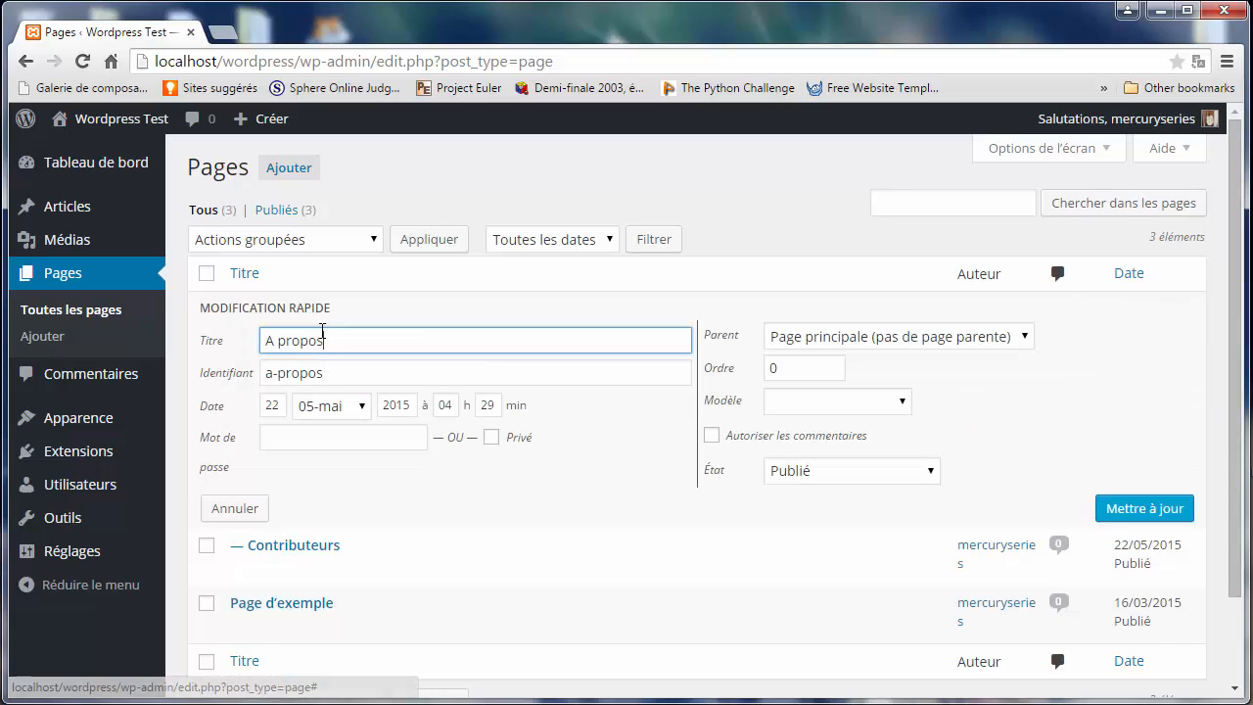
click(243, 507)
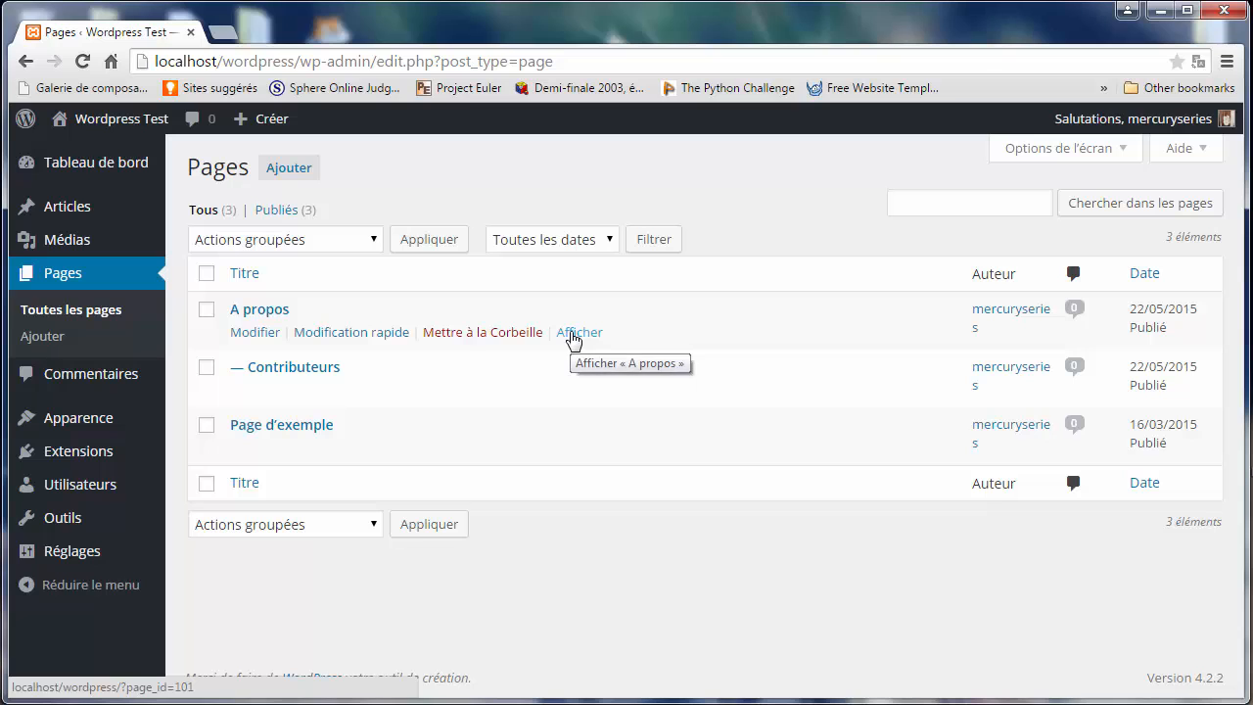
Step: Open the article categories and examine the name and identifier fields for adding a new category
mouse_move(92, 216)
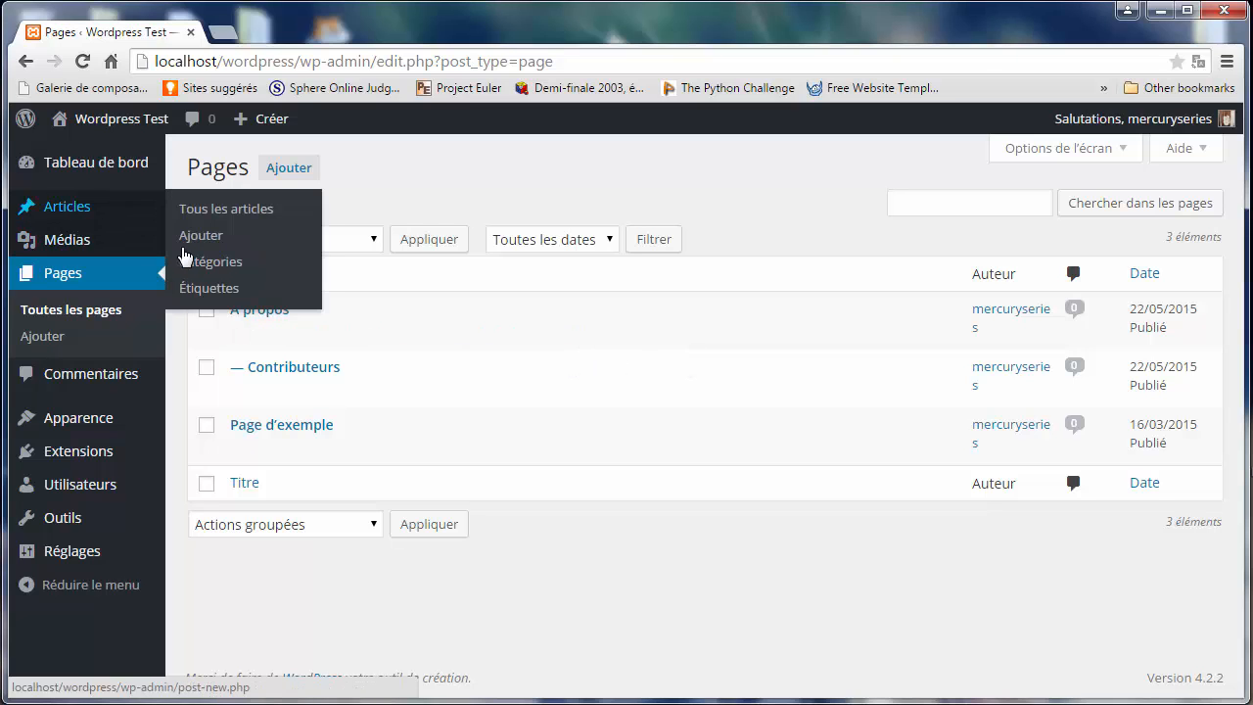
click(191, 263)
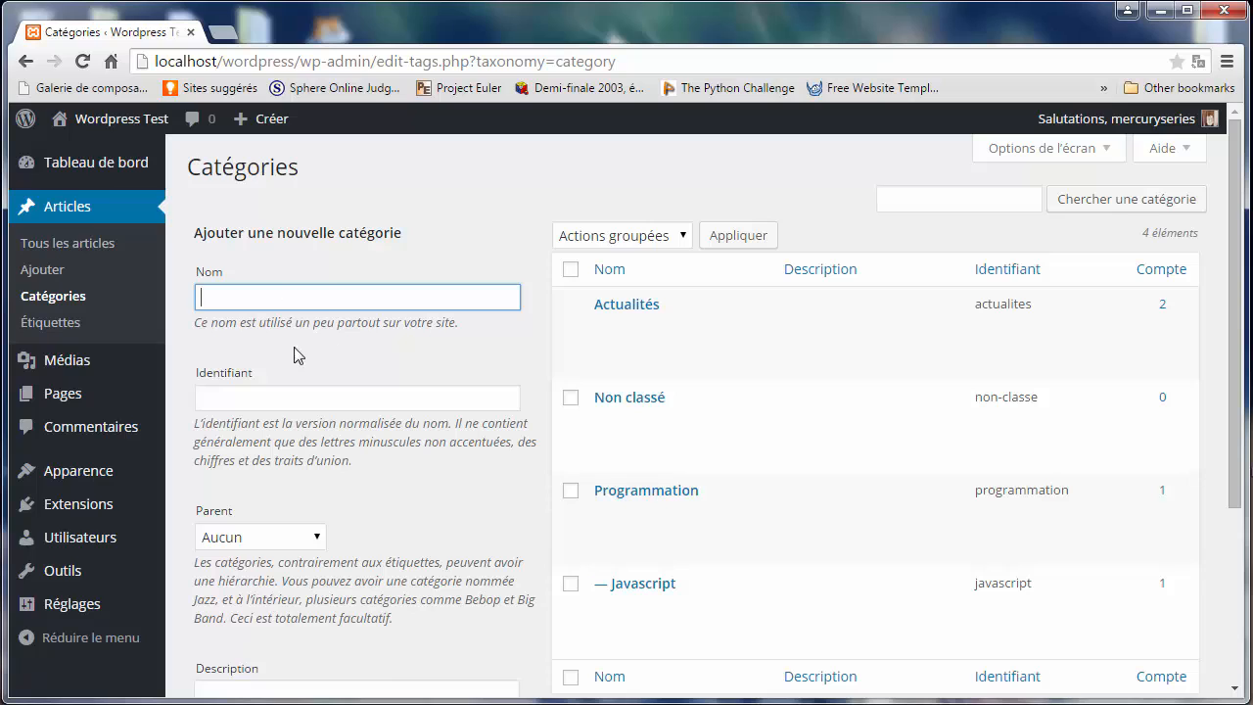
click(250, 397)
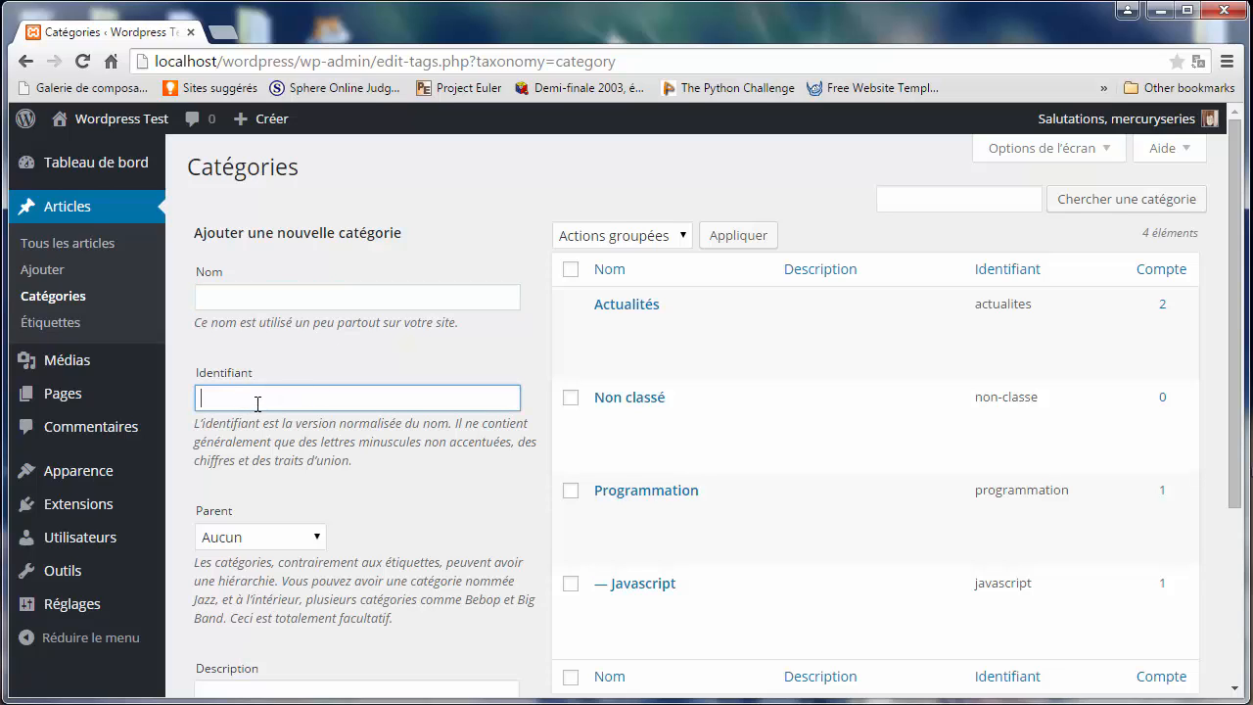
drag(212, 423, 438, 414)
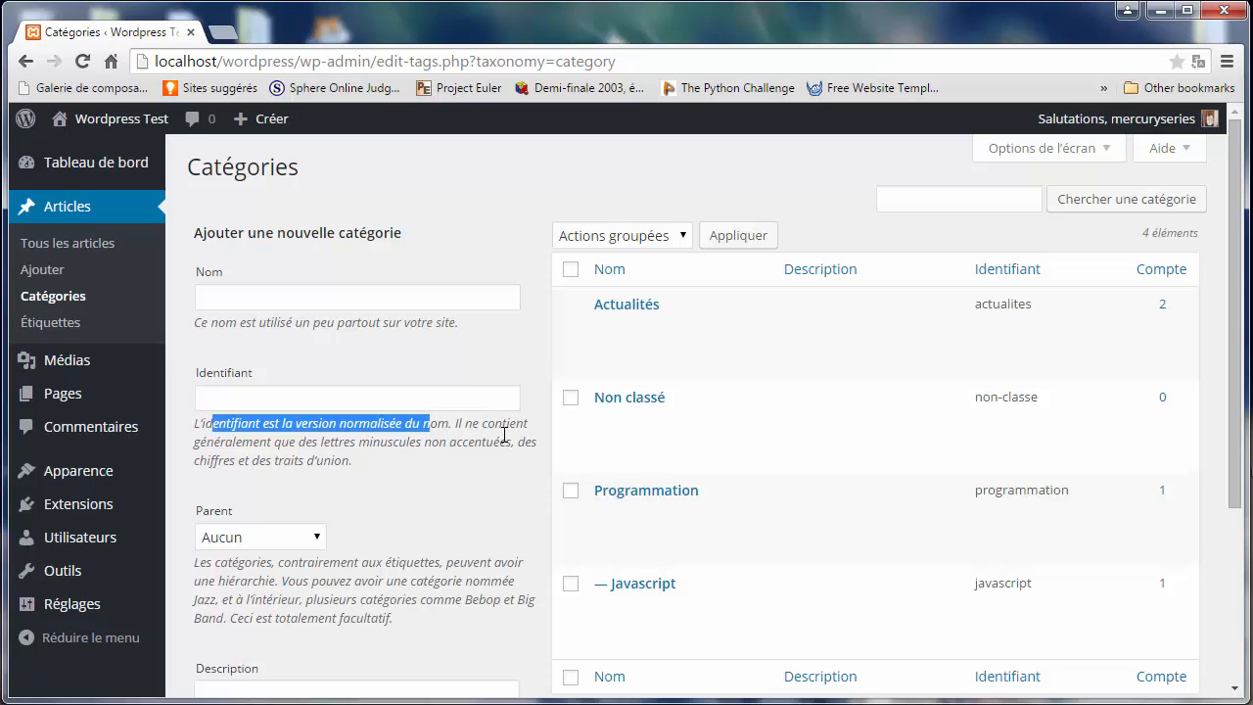
click(372, 461)
Step: Examine the parent options for a new category, its description field and the list of existing categories
click(291, 536)
click(288, 547)
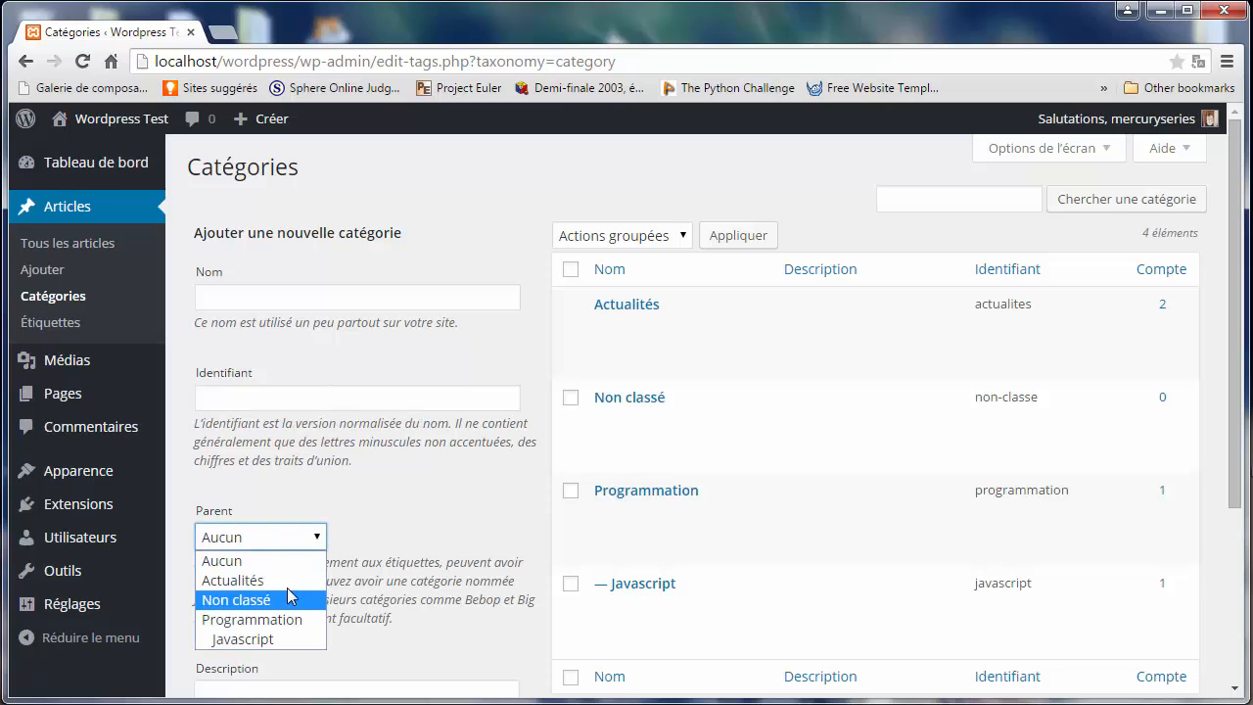
click(428, 540)
scroll(475, 533, down, 3)
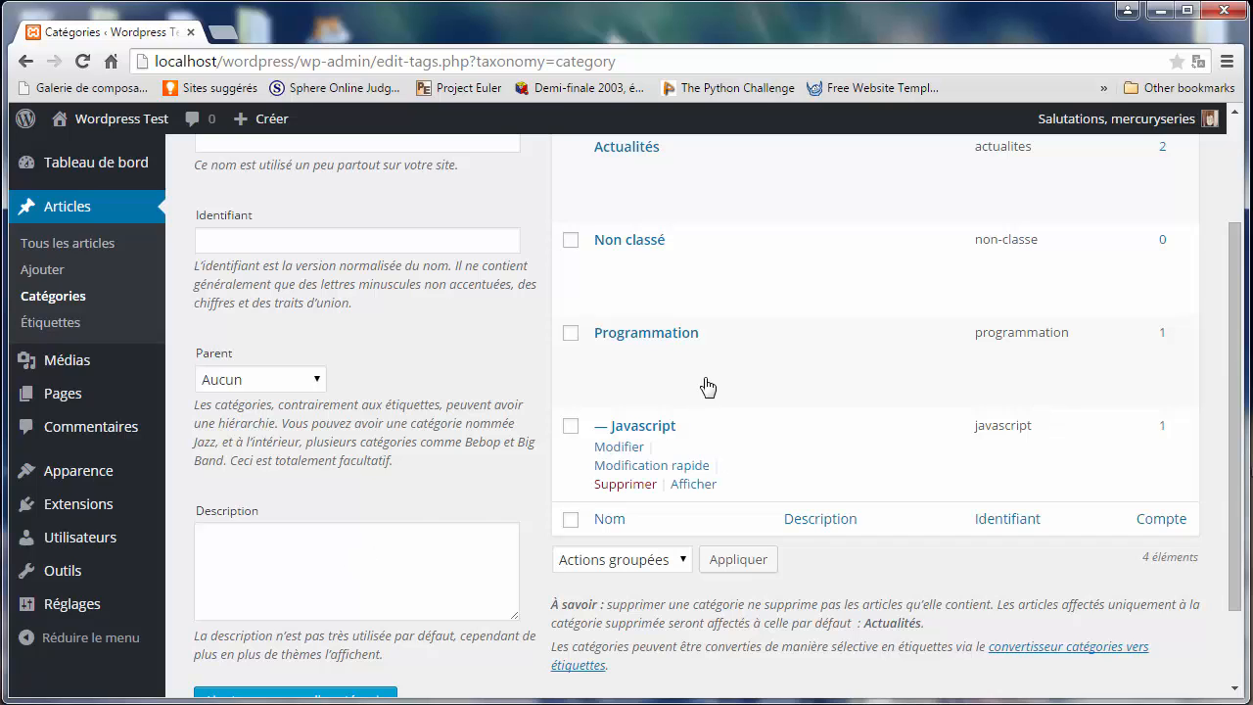
drag(1237, 246, 1236, 147)
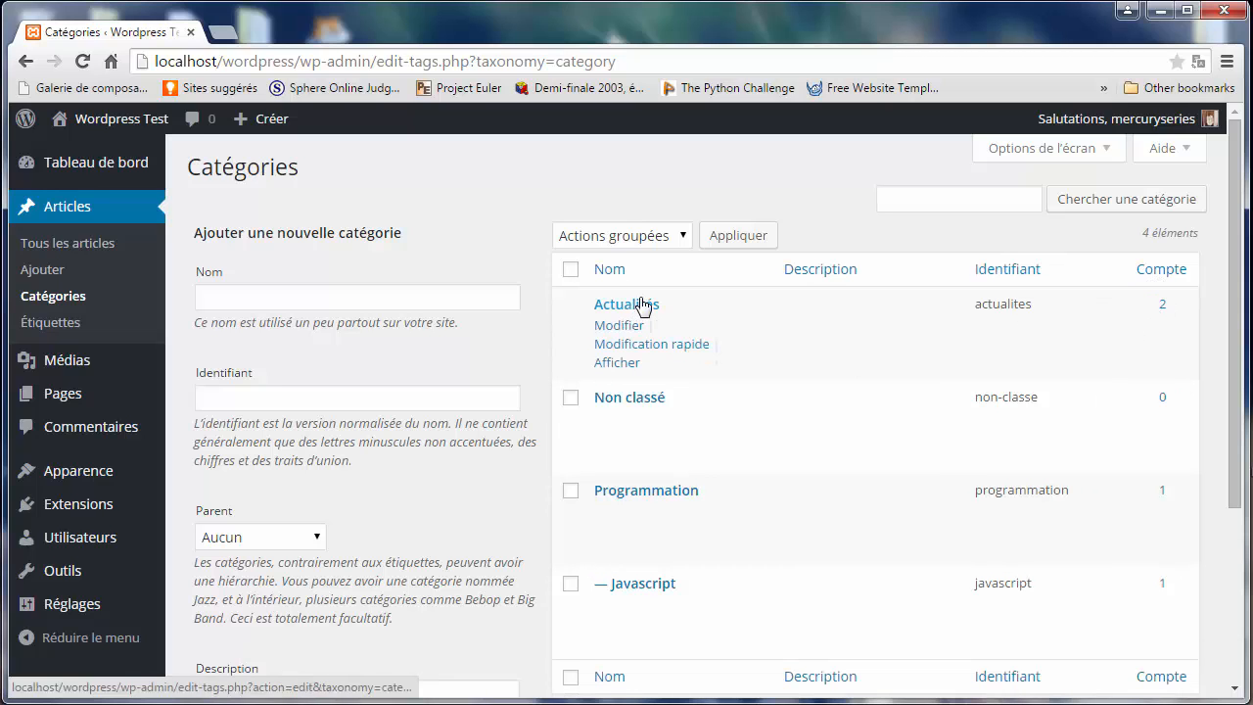
Step: Show the articles in the Actualités category and look at the screen options of their list
click(1164, 309)
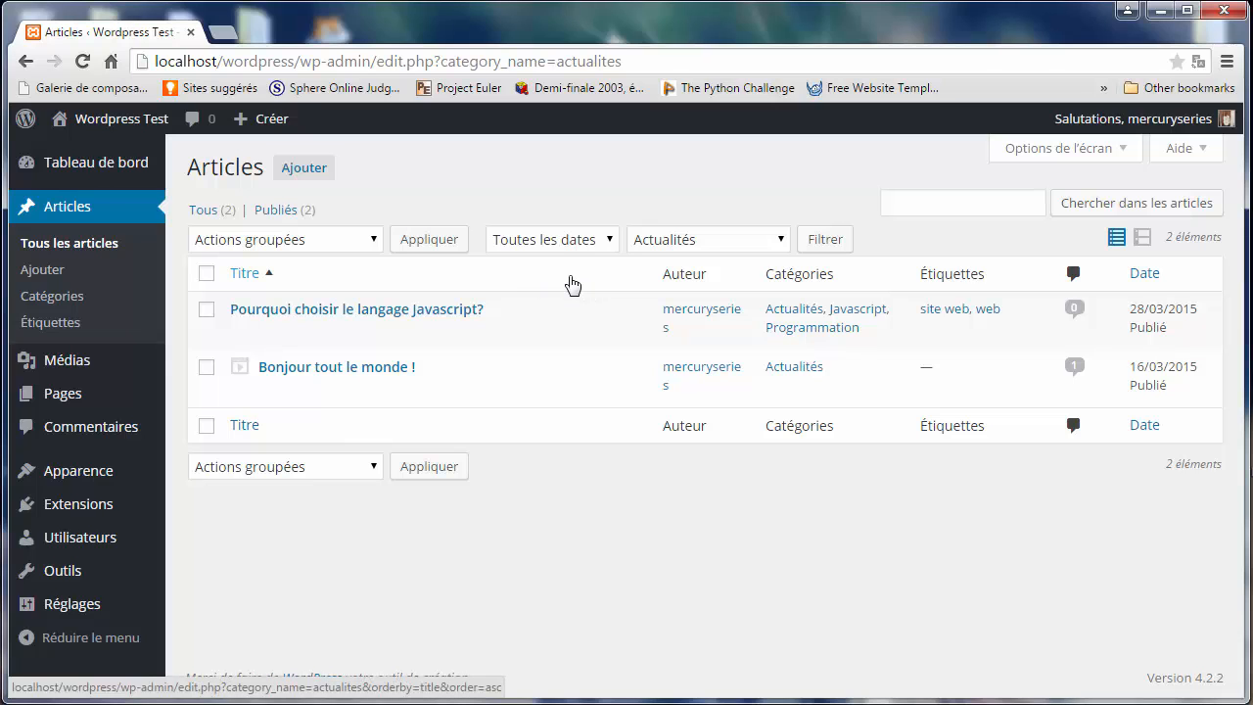
click(1016, 147)
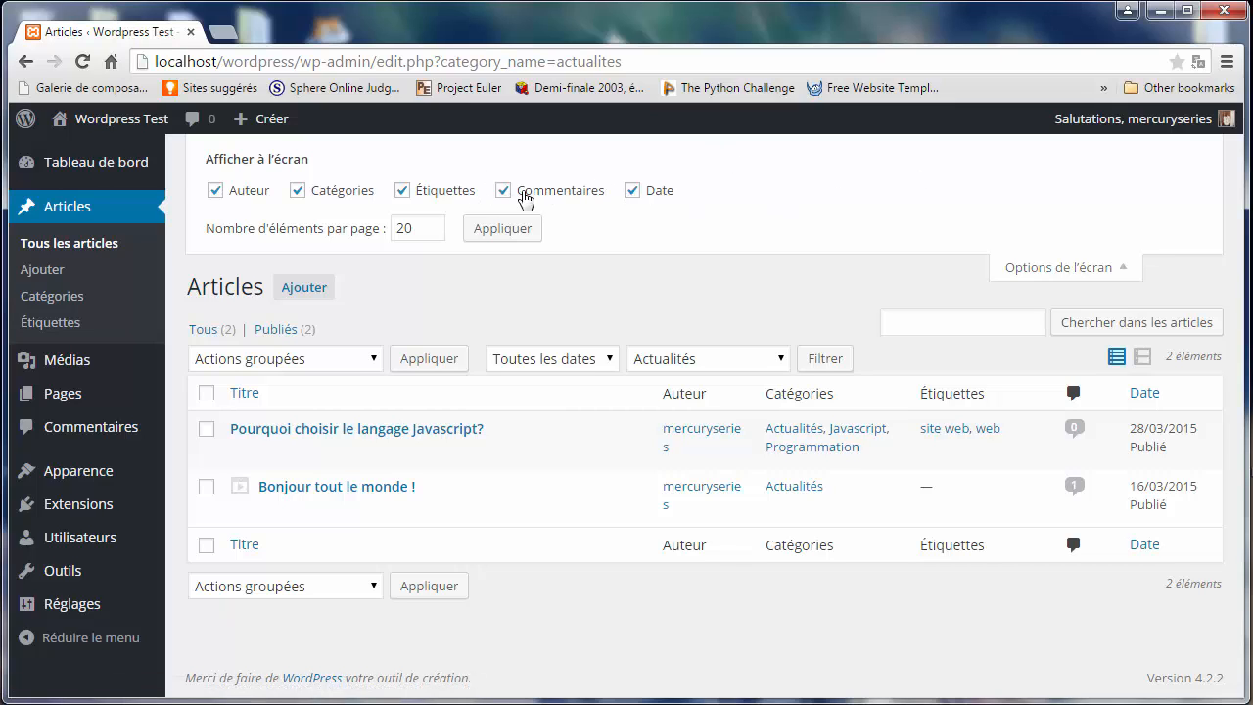
click(1010, 269)
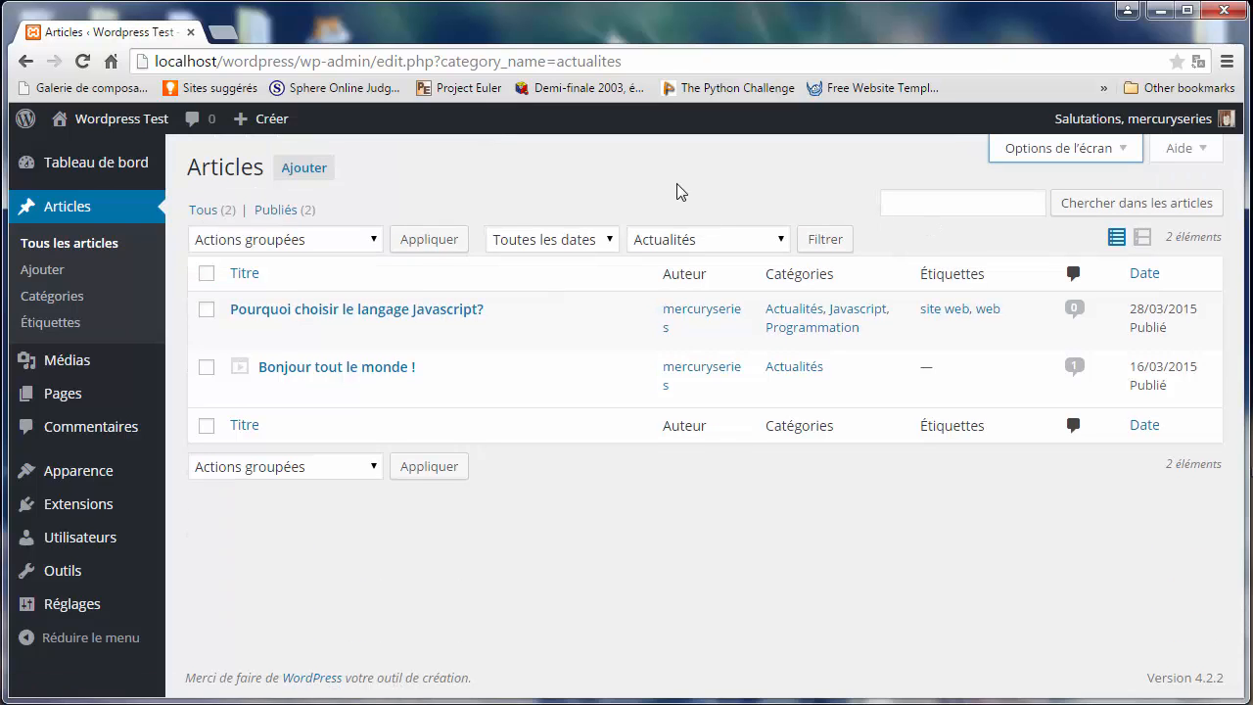
Step: Look at the article tags and the dashboard, and return to the list of all articles
click(54, 323)
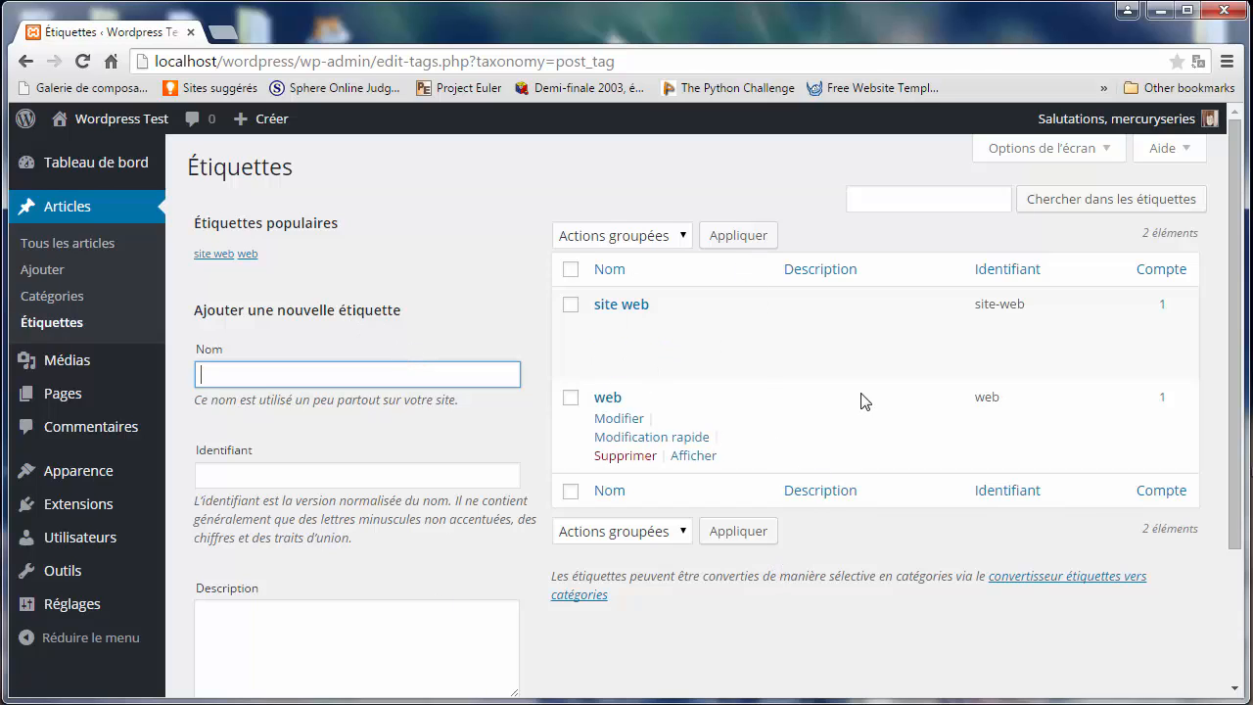
mouse_move(130, 174)
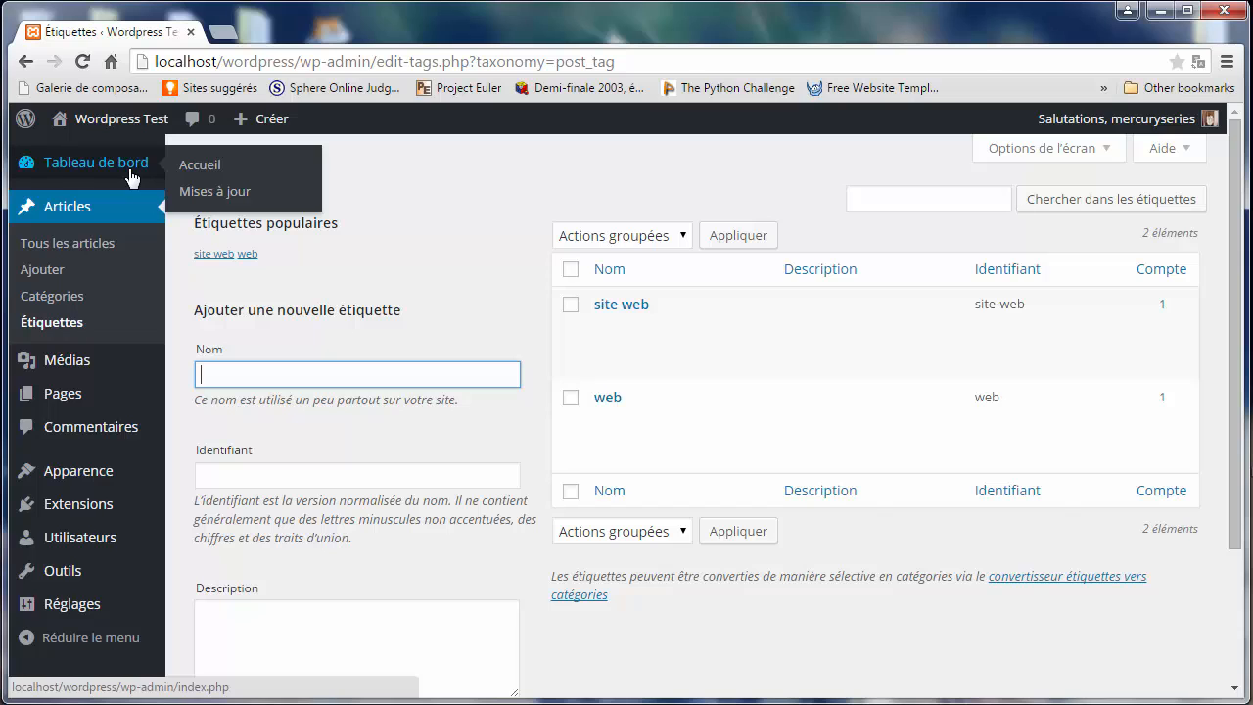
click(130, 175)
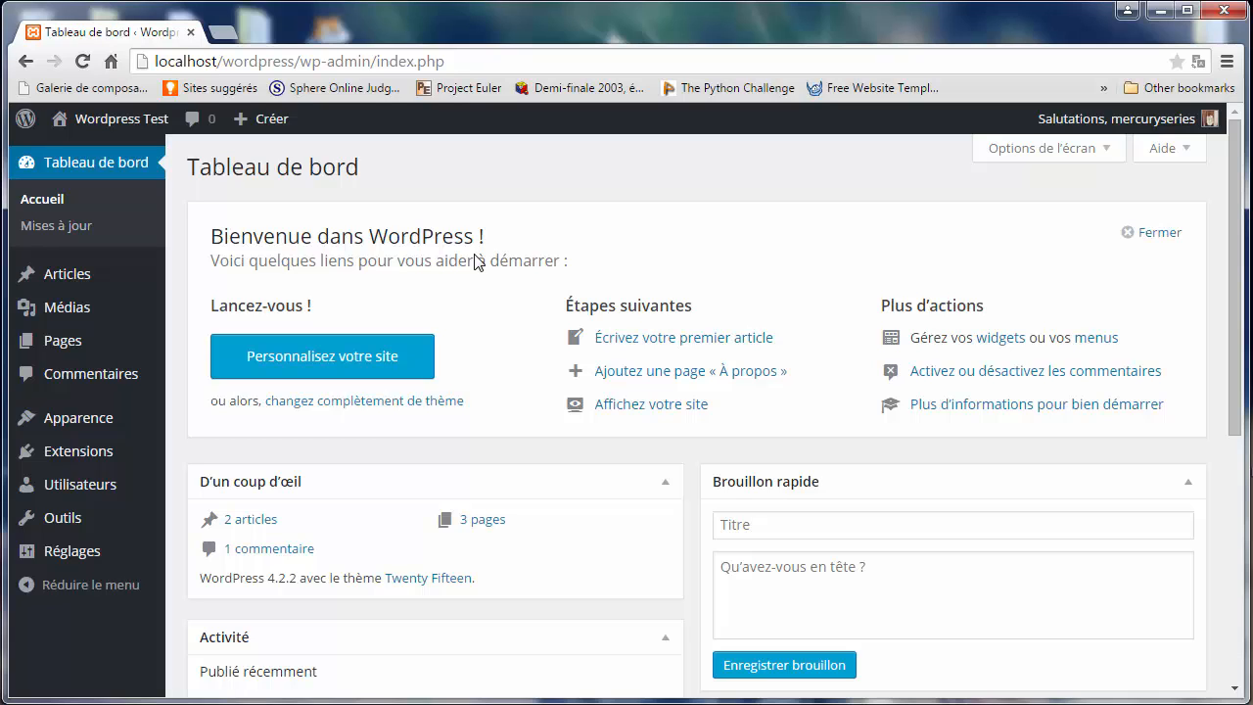
click(123, 271)
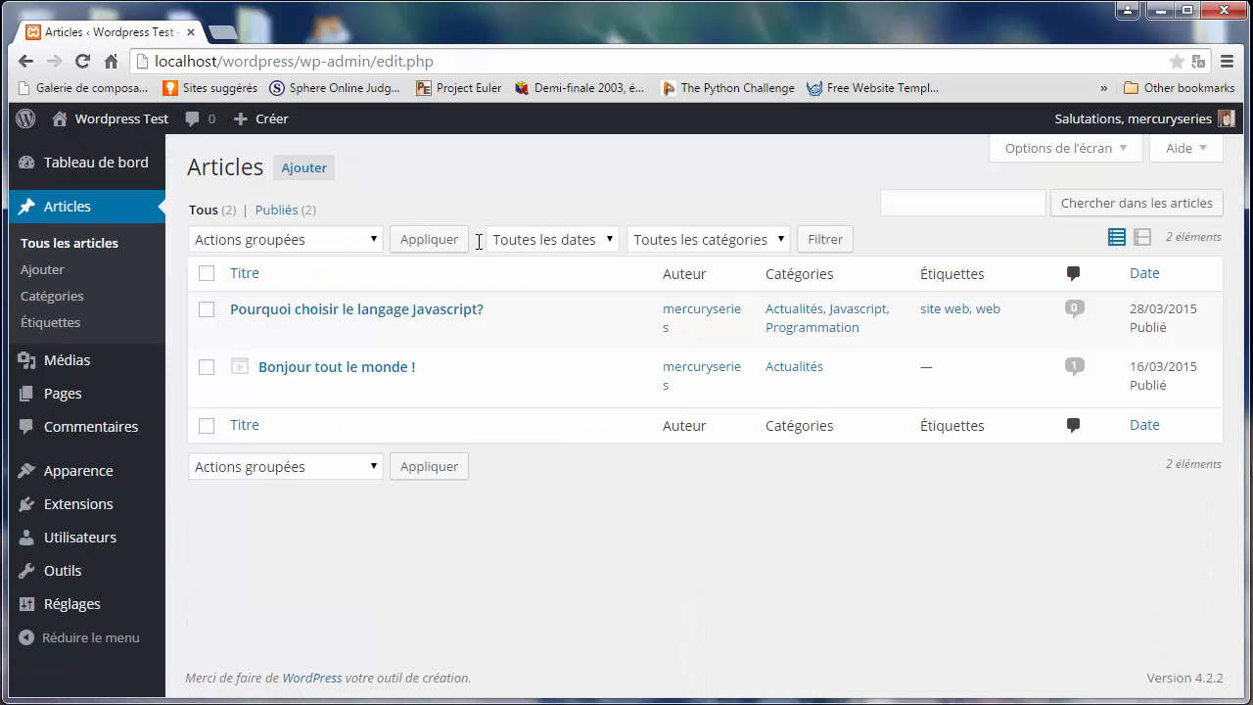